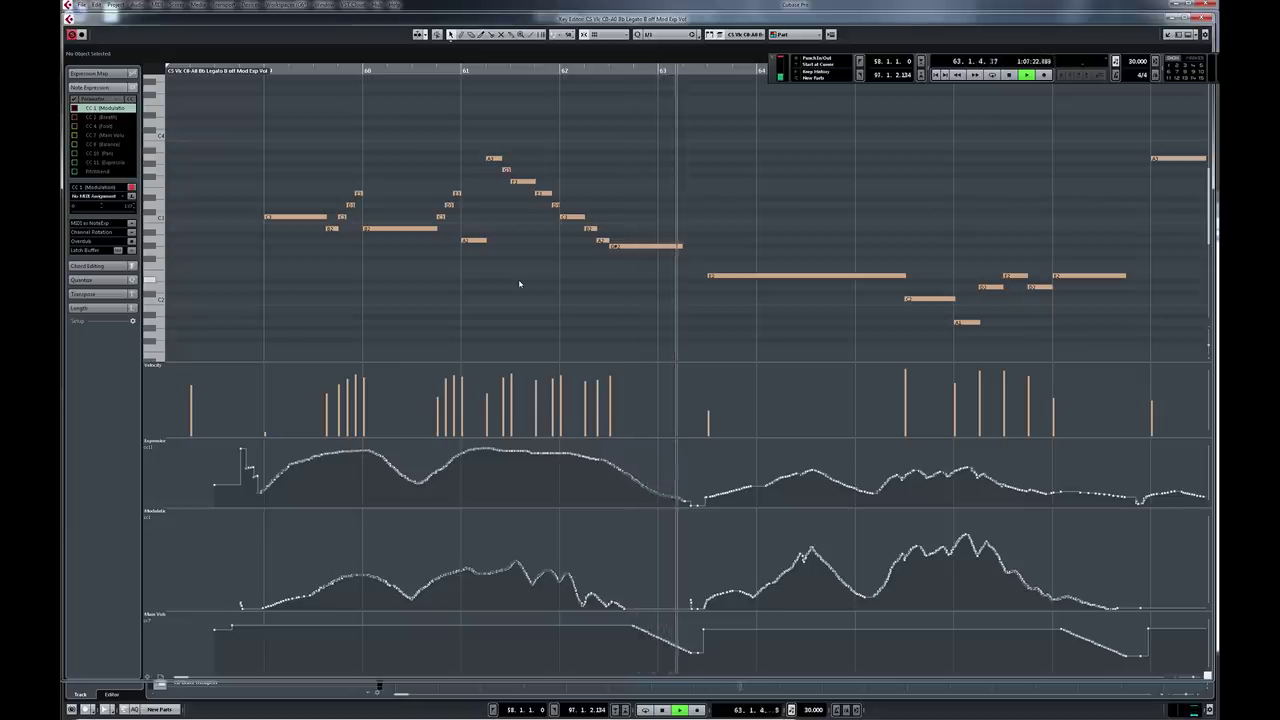
Stop playback and move the playhead to bar 63, just before the first violin melody starts.
key("space")
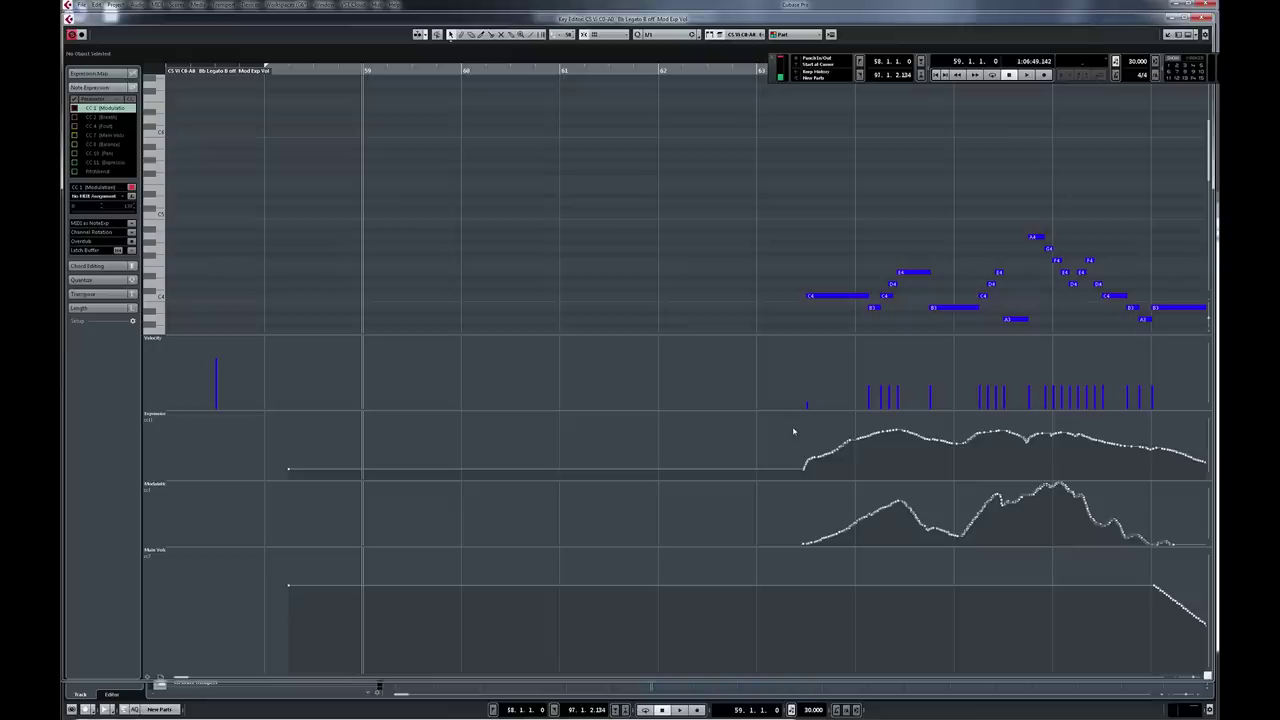
scroll(727, 218, "right", 5)
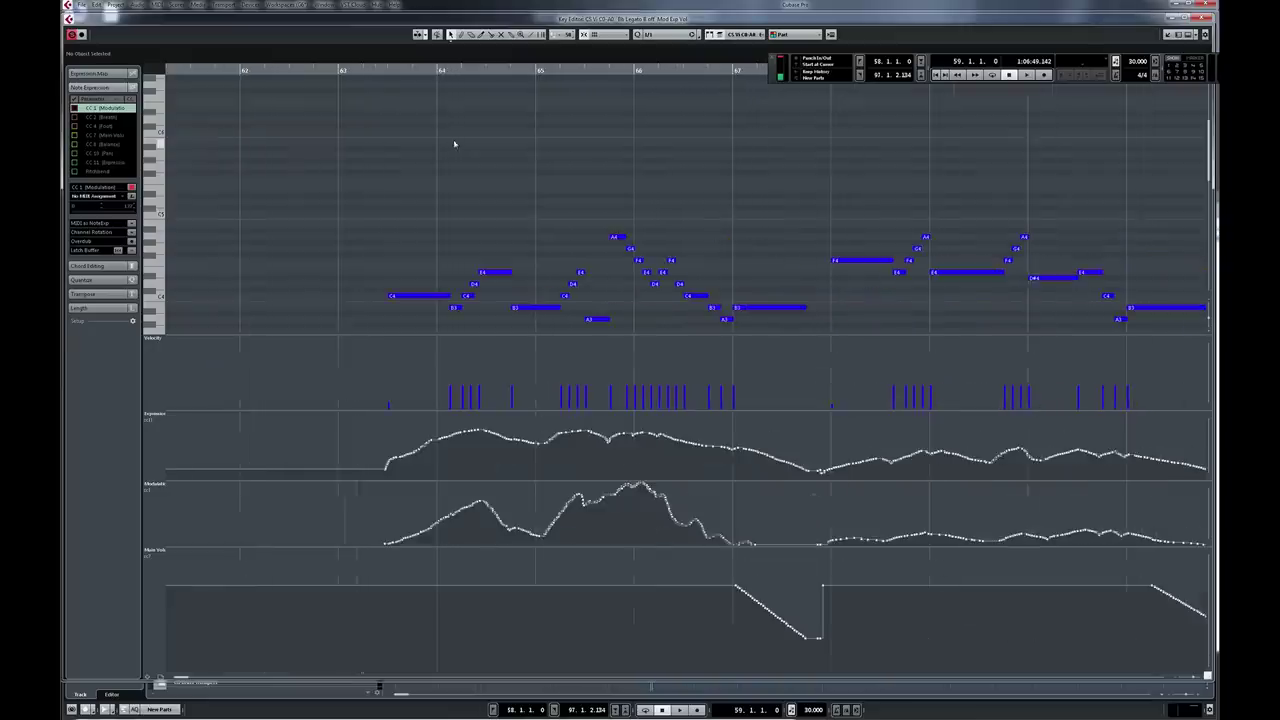
left_click(342, 69)
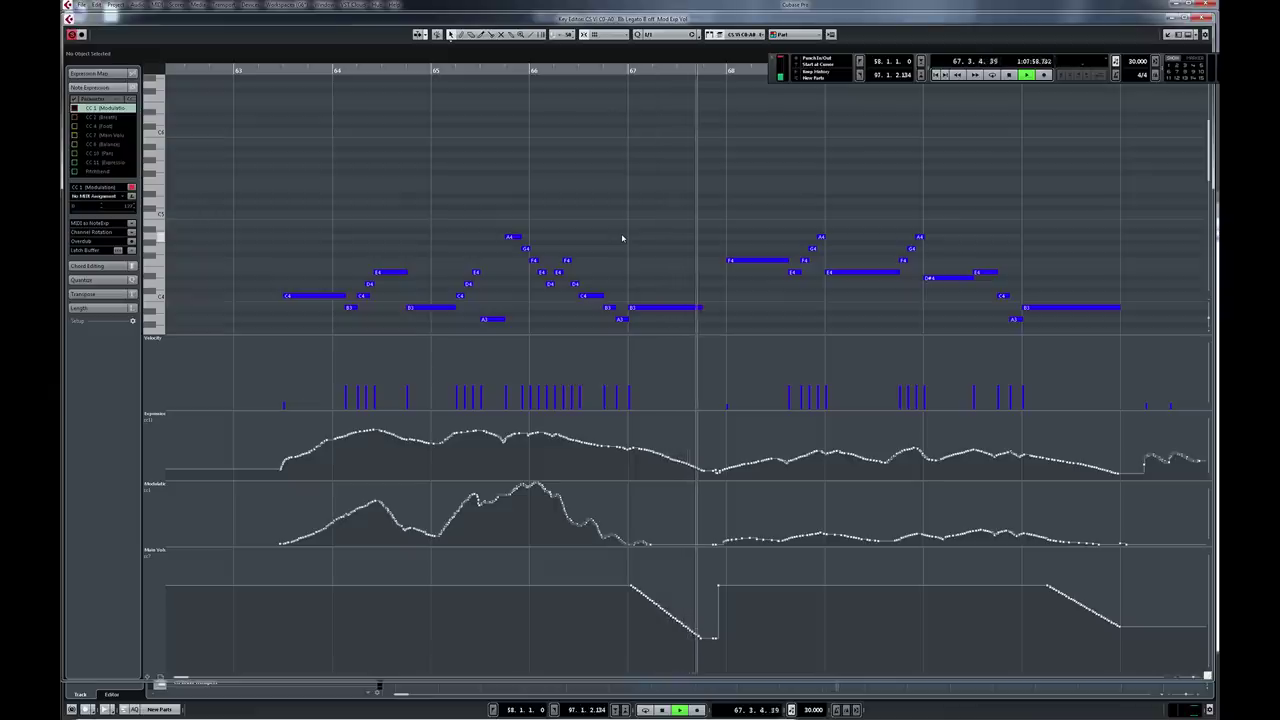
Shrink the main volume controller lane to enlarge the note area, and listen to the first violin part through bar 74.
left_click_drag(658, 548, 706, 652)
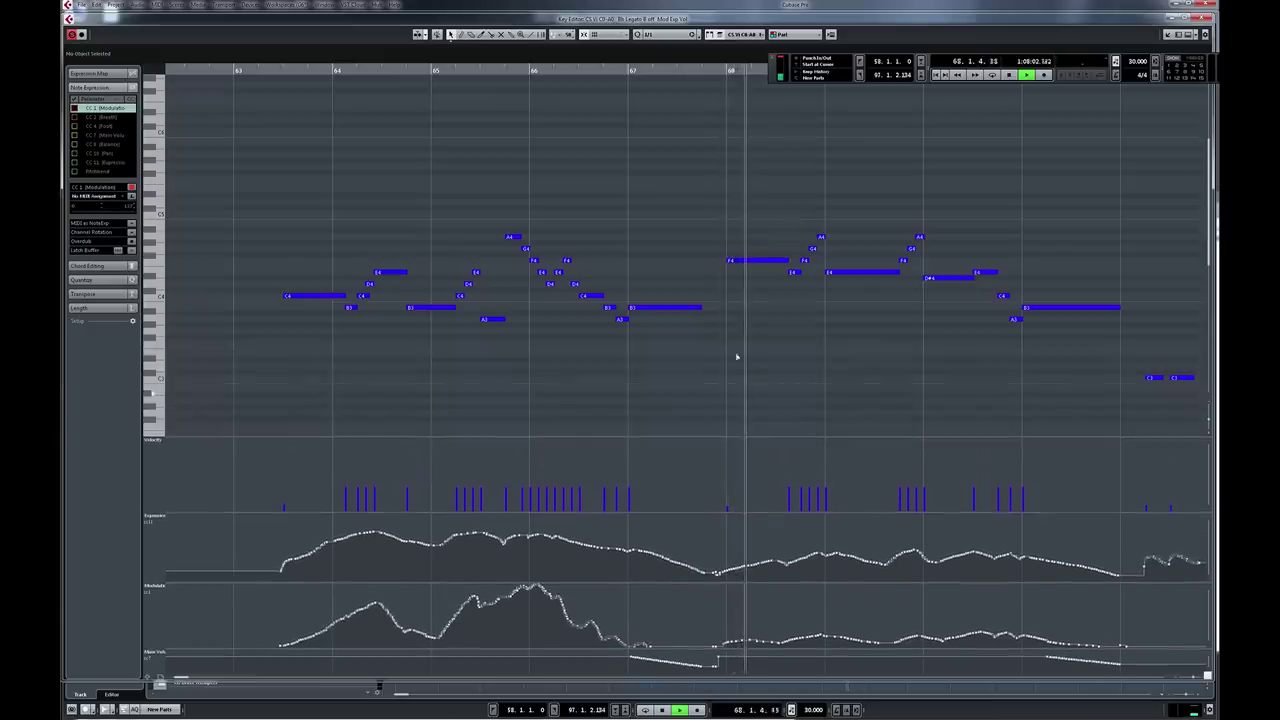
scroll(734, 347, "down", 3)
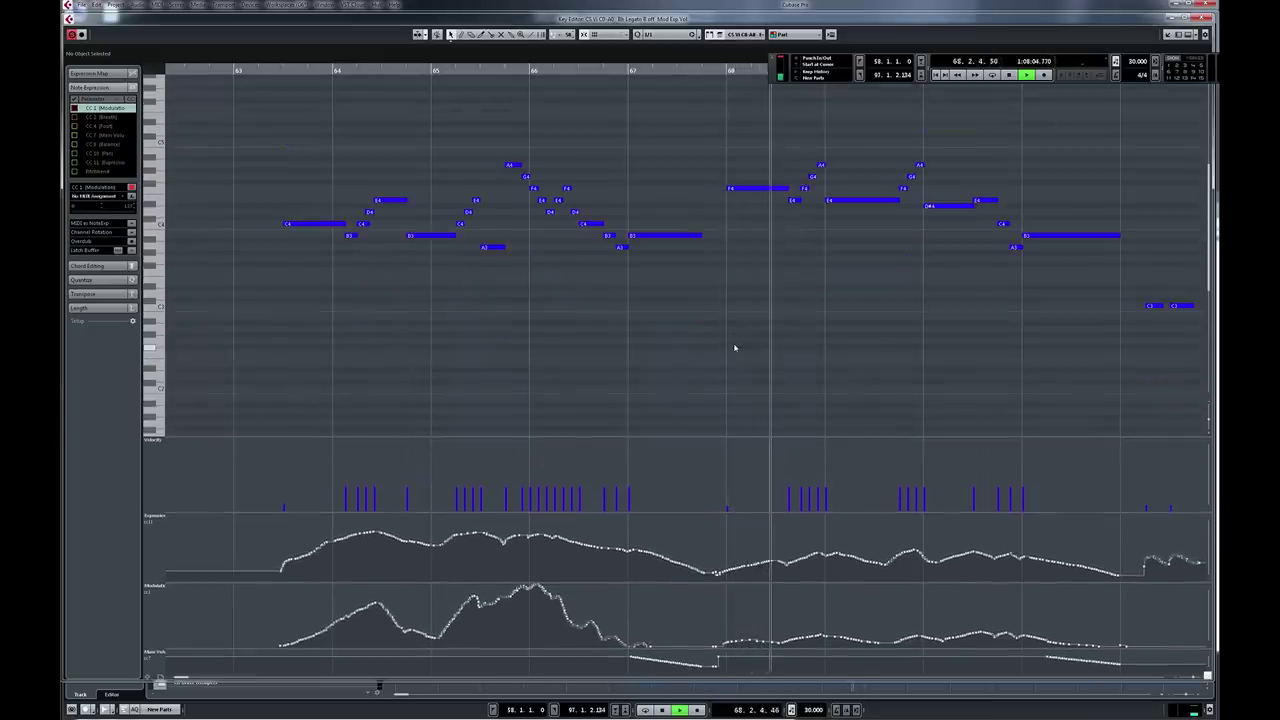
key("g")
key("g")
key("g")
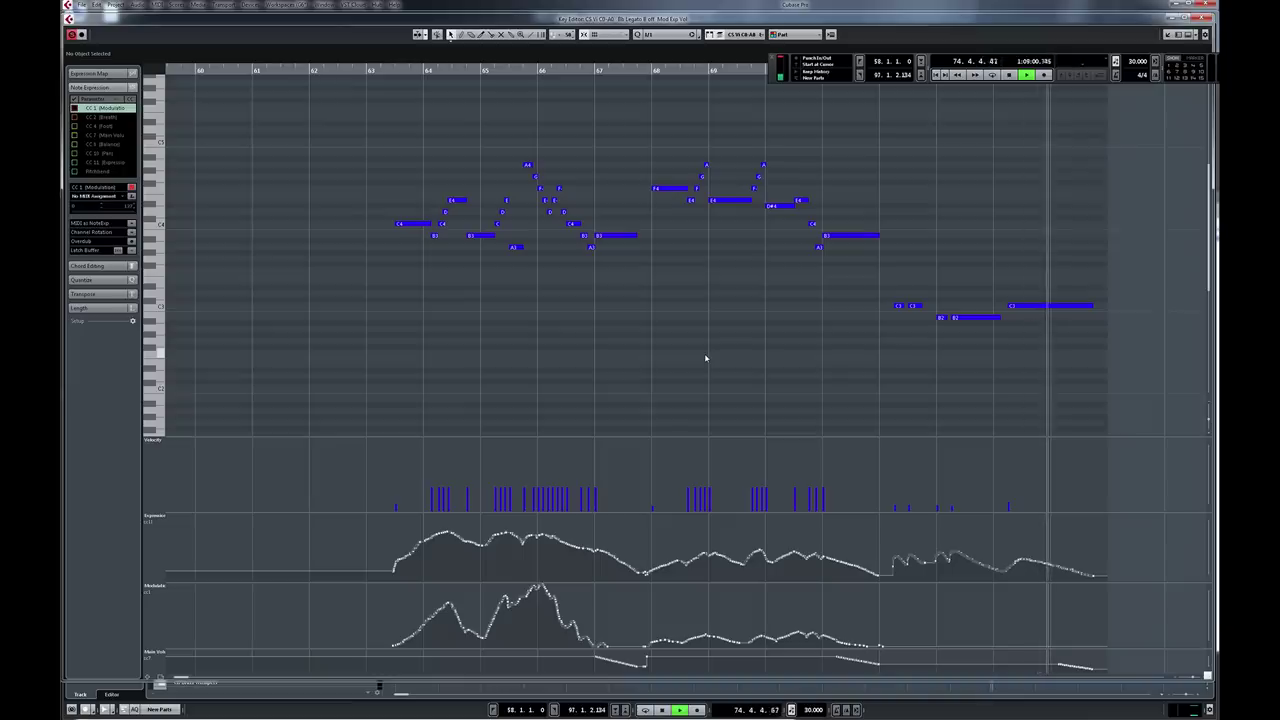
key("space")
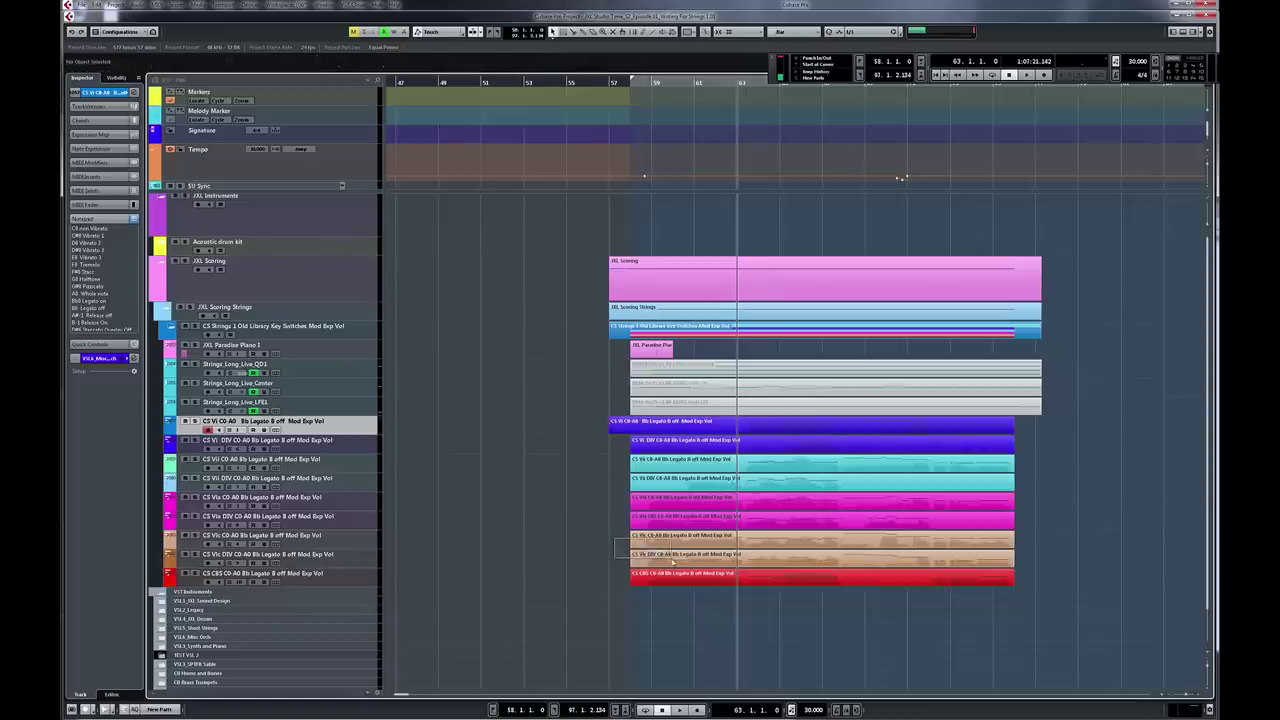
Open the cello and divisi cello parts together for note editing and place the playhead between bars 58 and 59.
left_click_drag(620, 530, 673, 563)
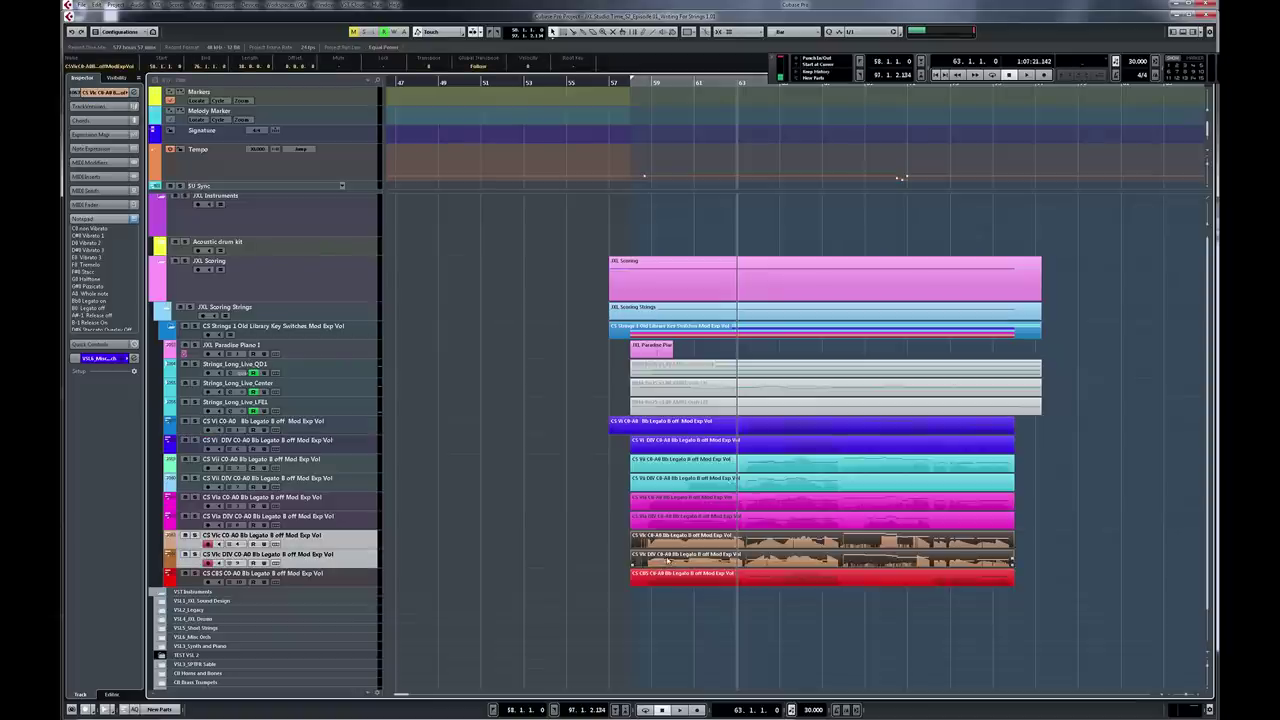
double_click(666, 560)
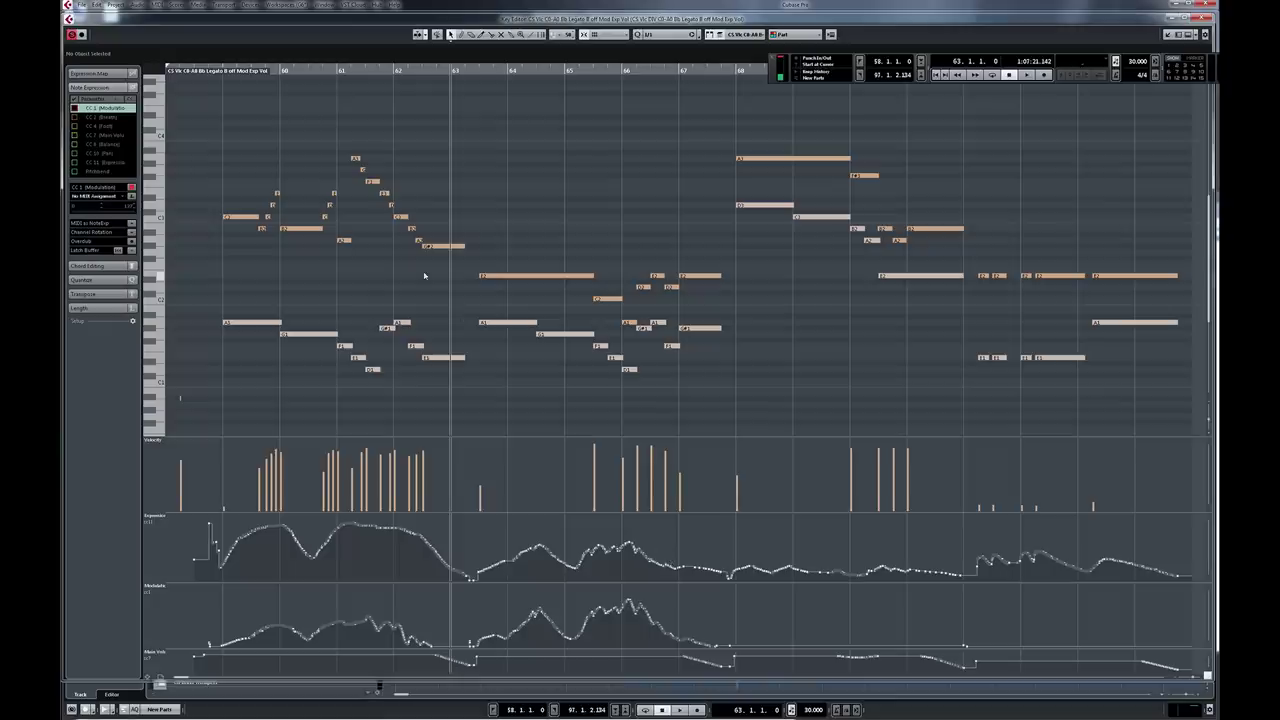
scroll(517, 200, "left", 4)
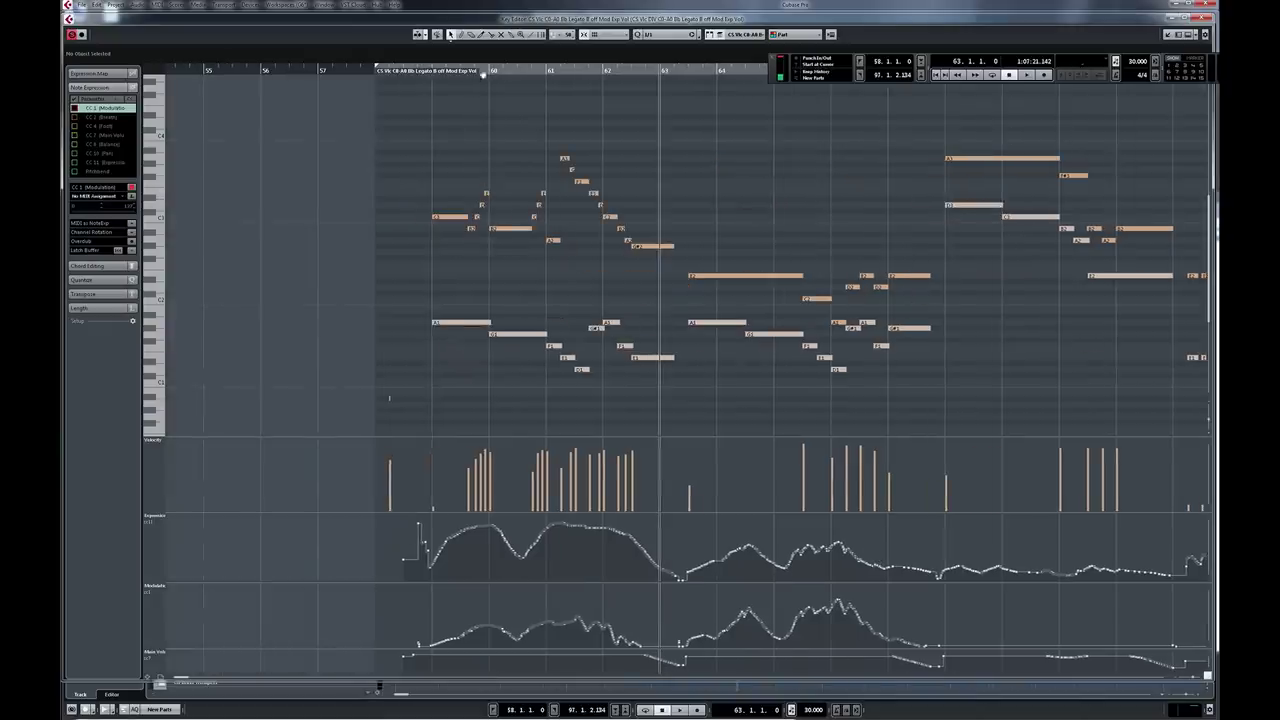
left_click_drag(494, 69, 414, 77)
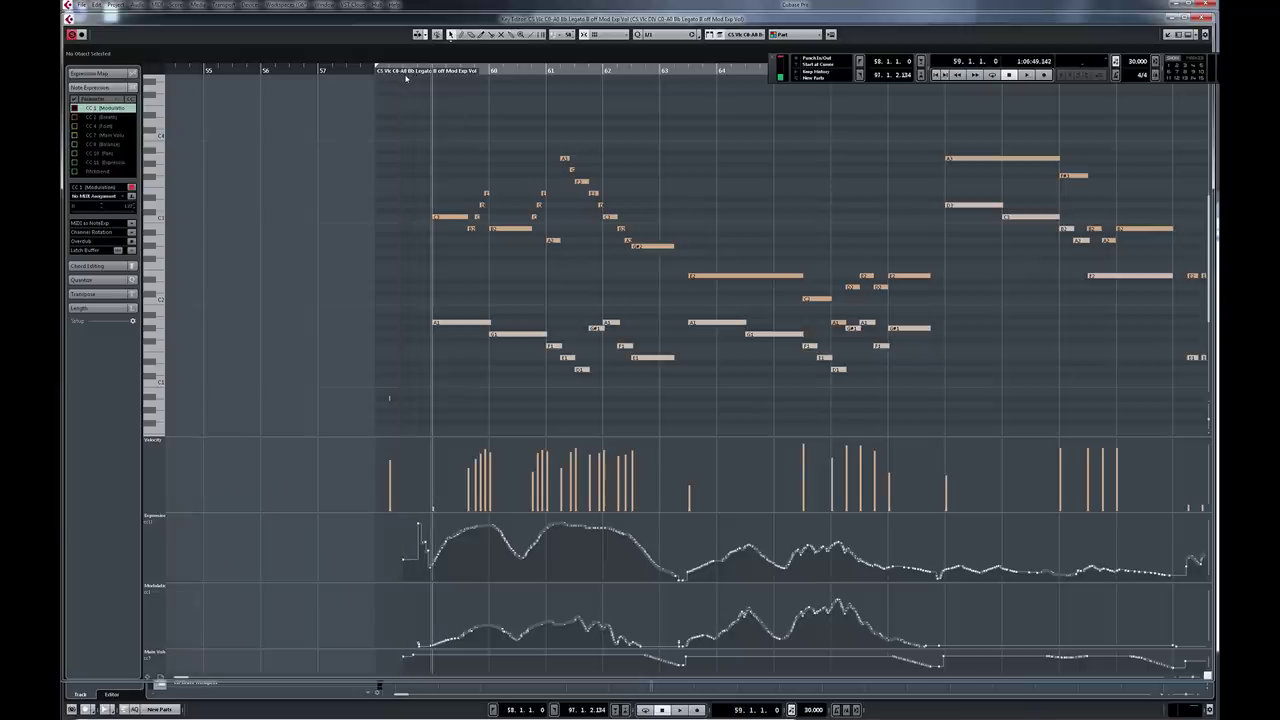
left_click(414, 70)
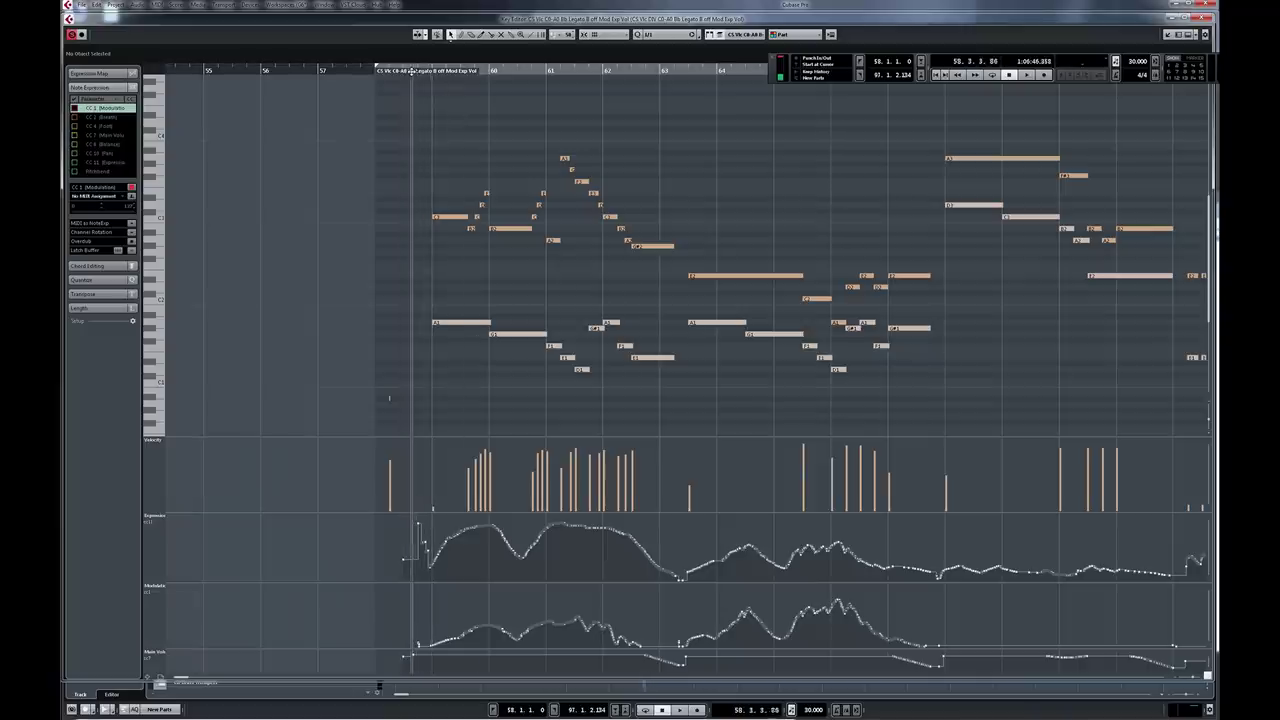
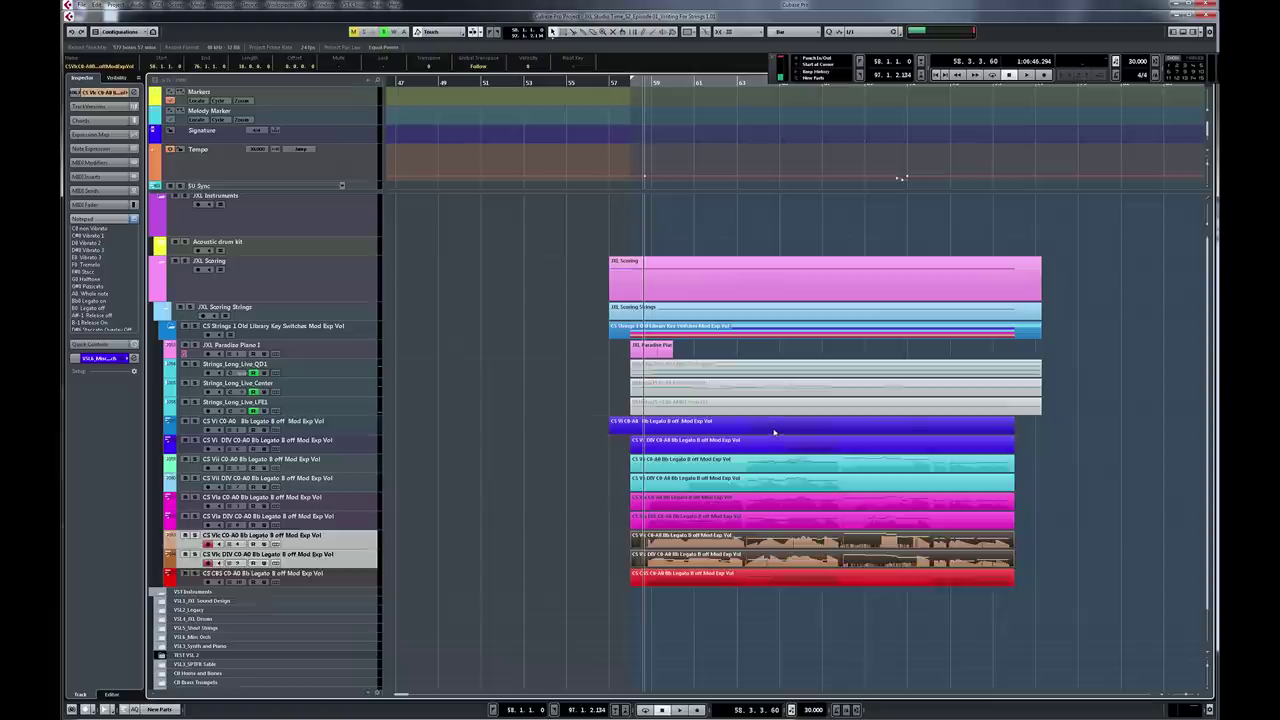
Open the first violin part together with the divisi cello part and play them from bar 63.
left_click(774, 432)
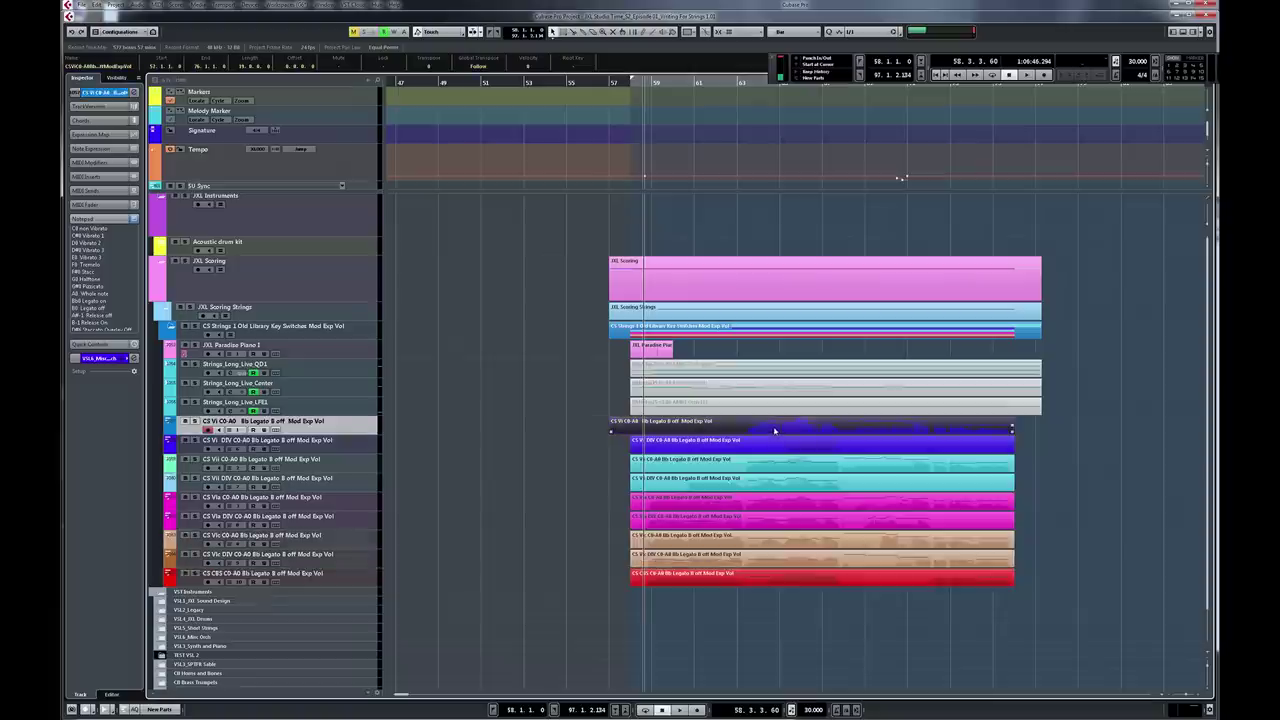
left_click(784, 562, "shift")
double_click(784, 562)
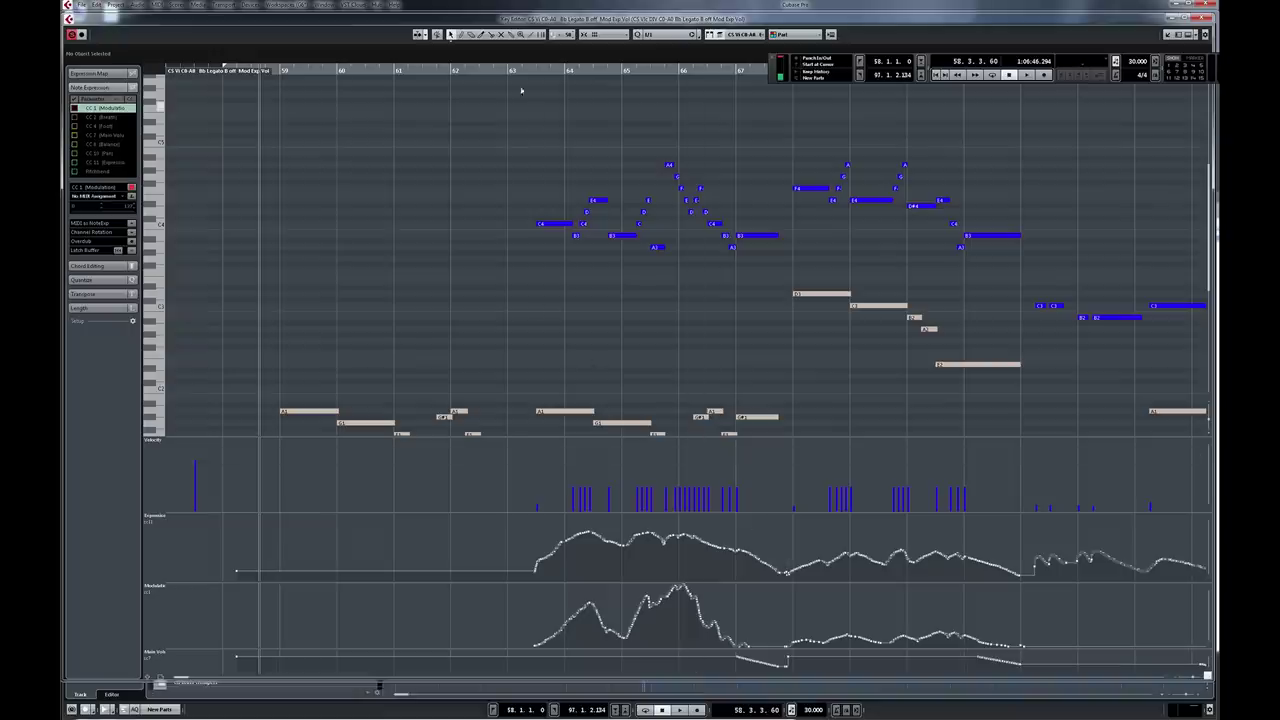
left_click(510, 71)
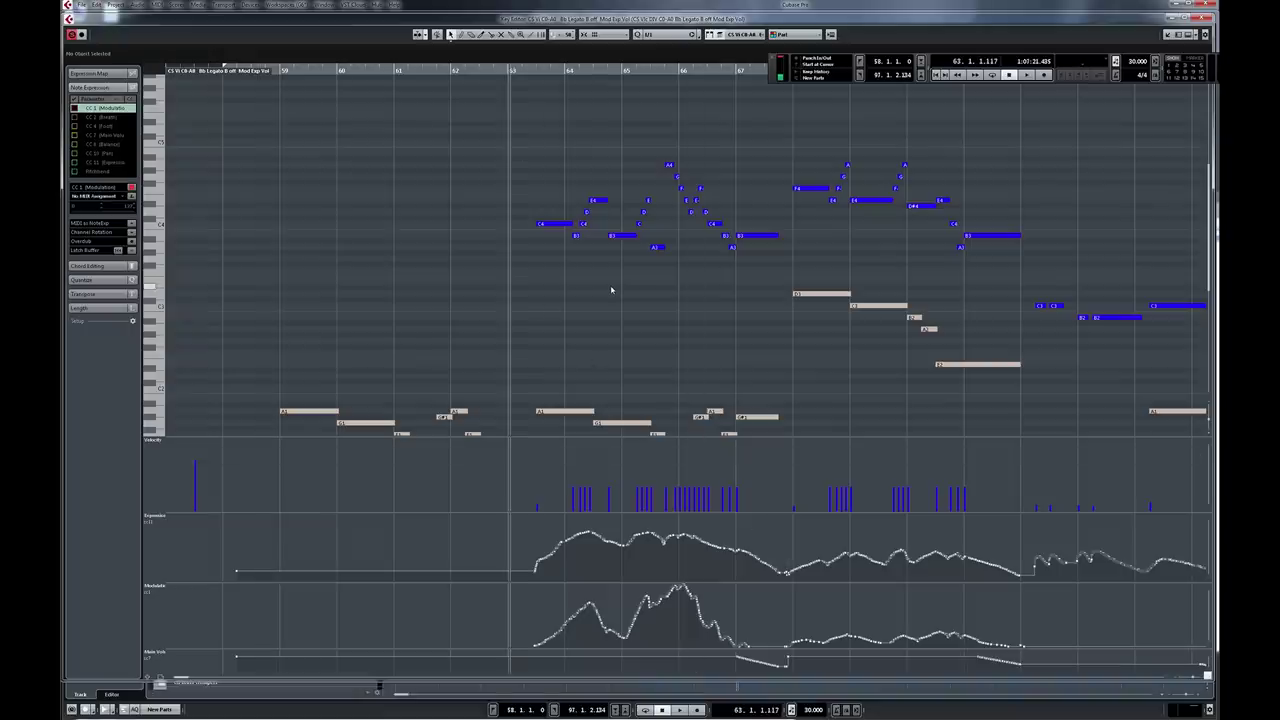
scroll(611, 290, "down", 3)
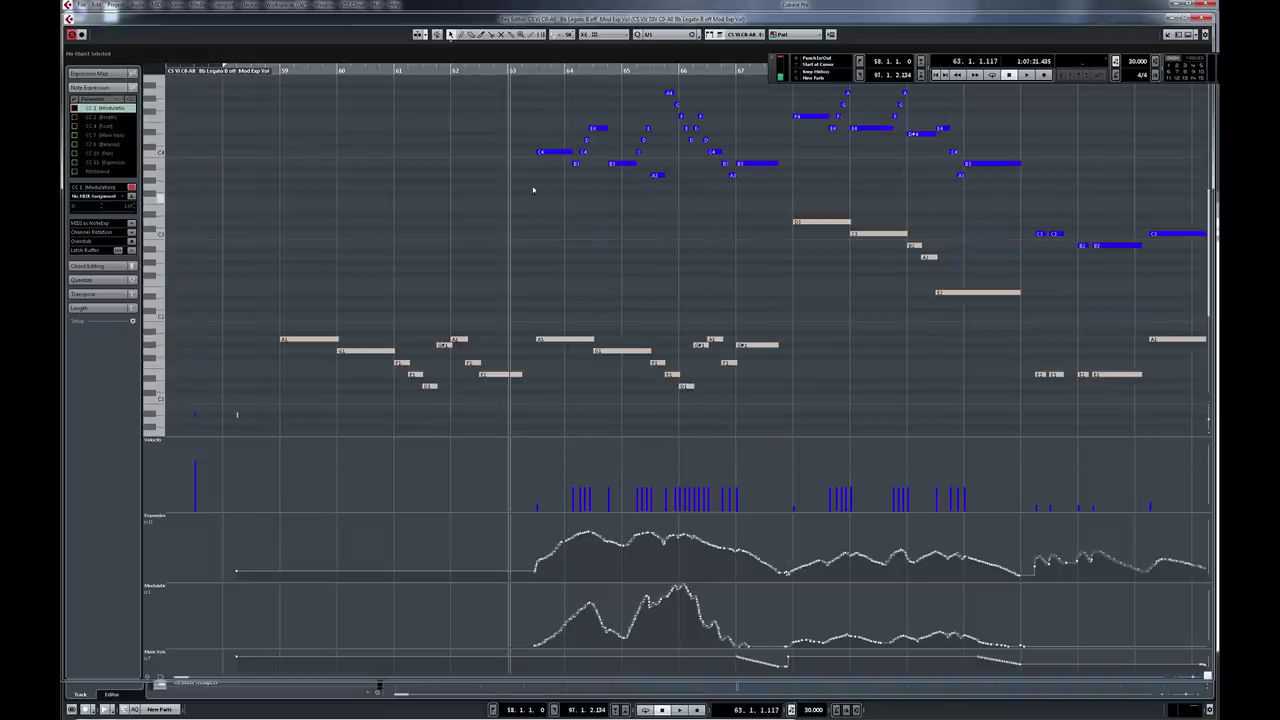
key("space")
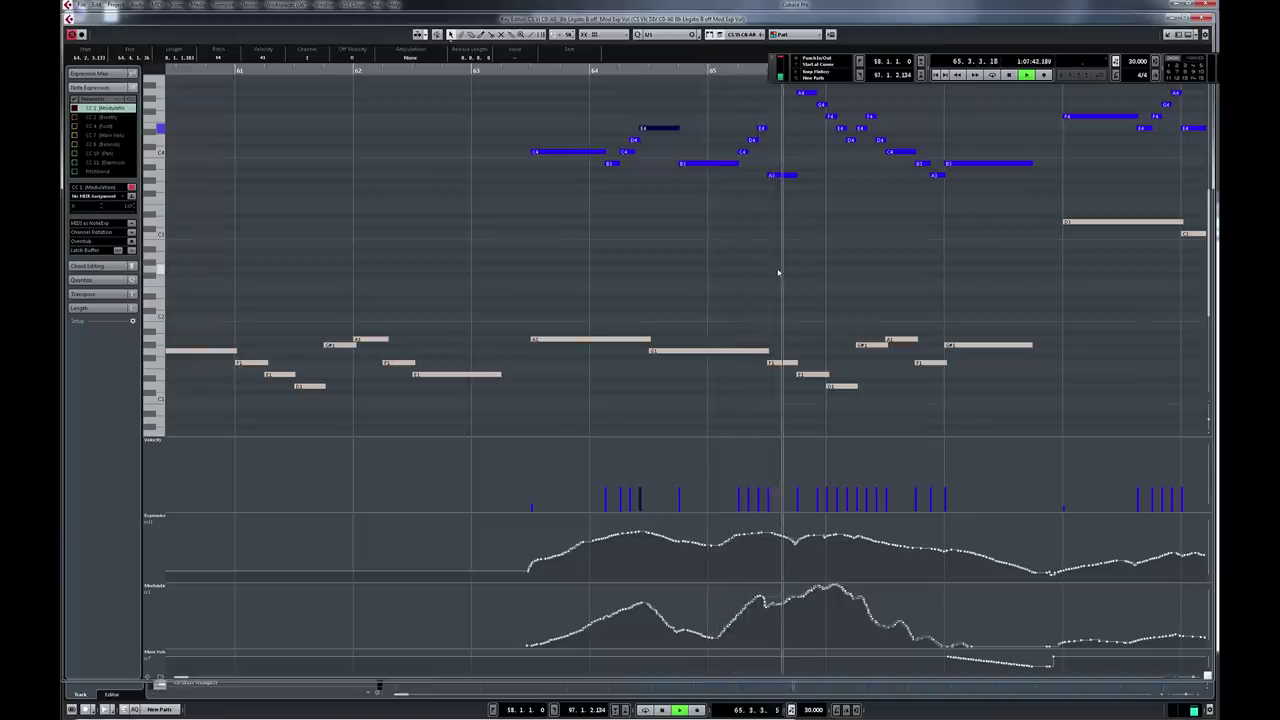
Inspect the first violin's A3 note in bar 65 against the divisi cello line beneath it.
left_click_drag(784, 150, 761, 393)
scroll(761, 393, "up", 2)
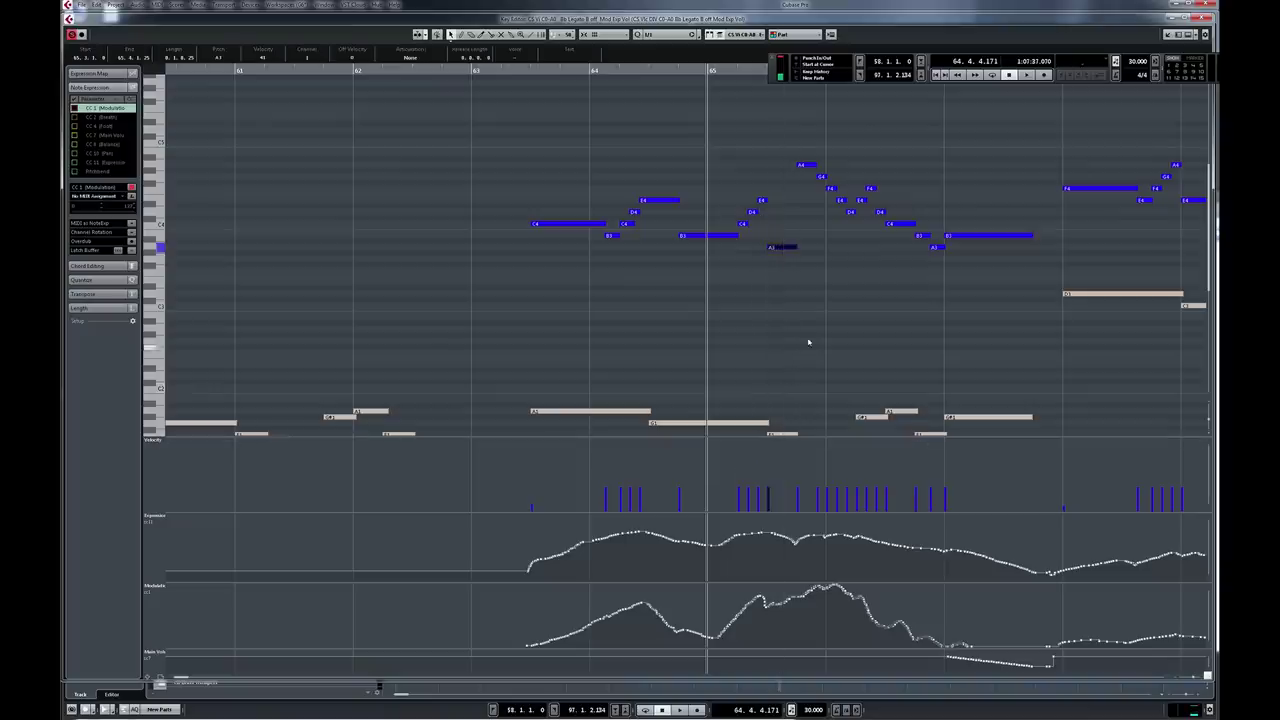
scroll(810, 341, "down", 2)
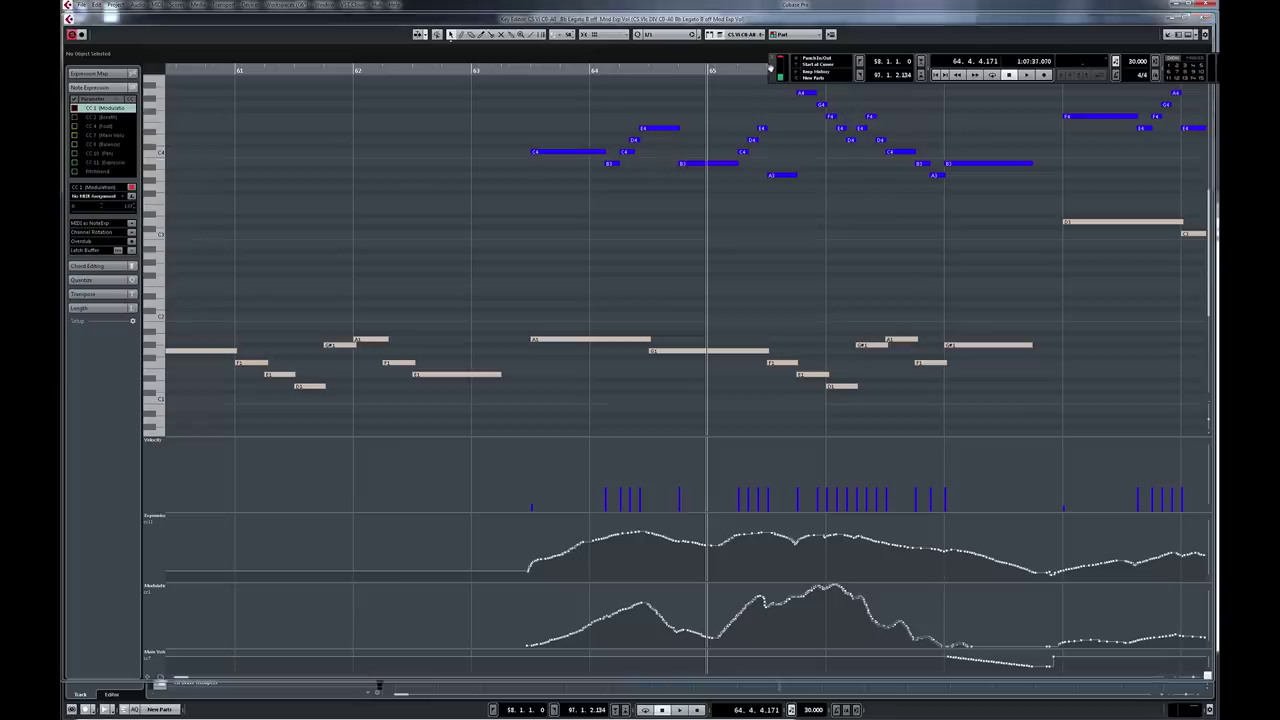
Move the transport panel clear of the editor's ruler and audition the violin and cello lines around bar 66.
left_click_drag(770, 64, 773, 30)
left_click(804, 70)
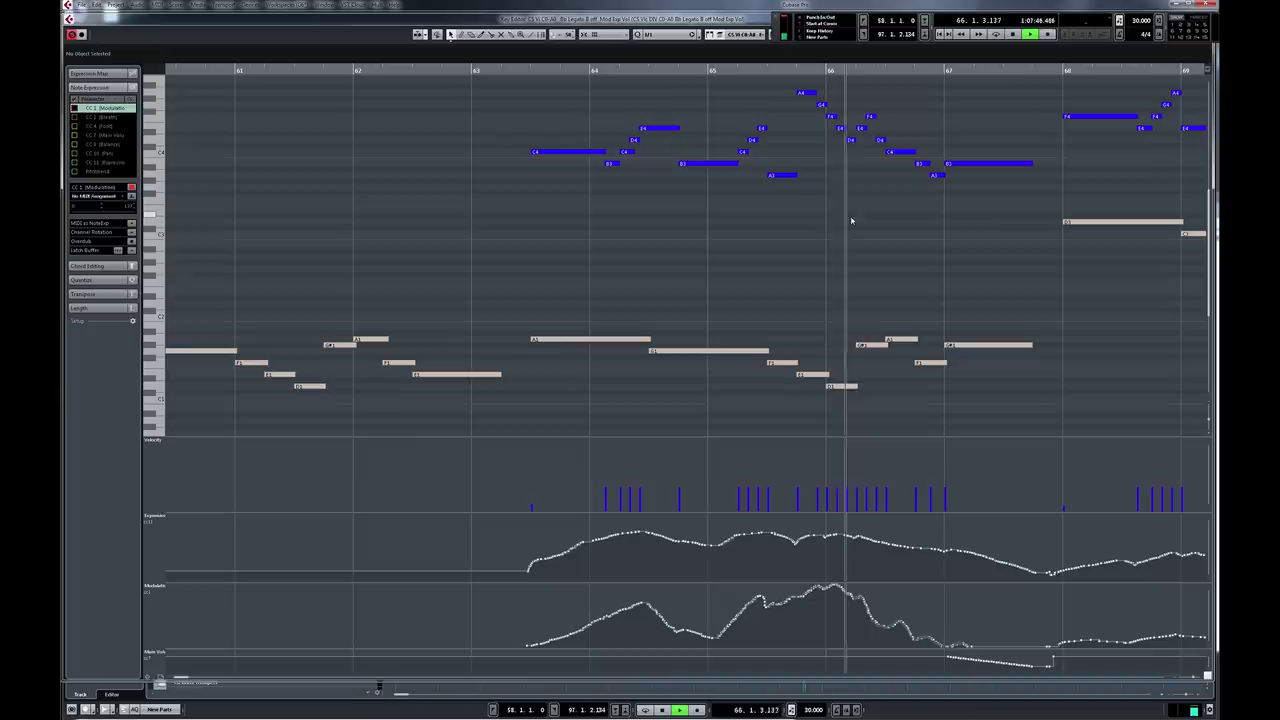
key("space")
left_click(857, 69)
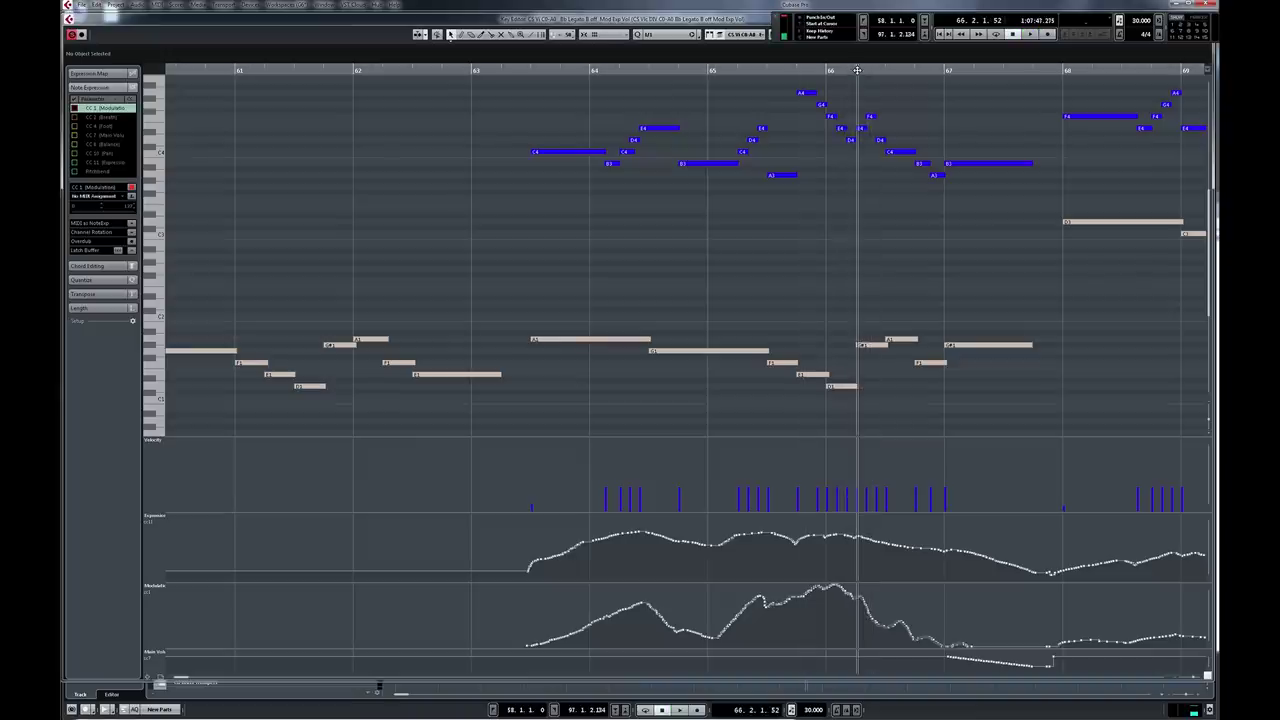
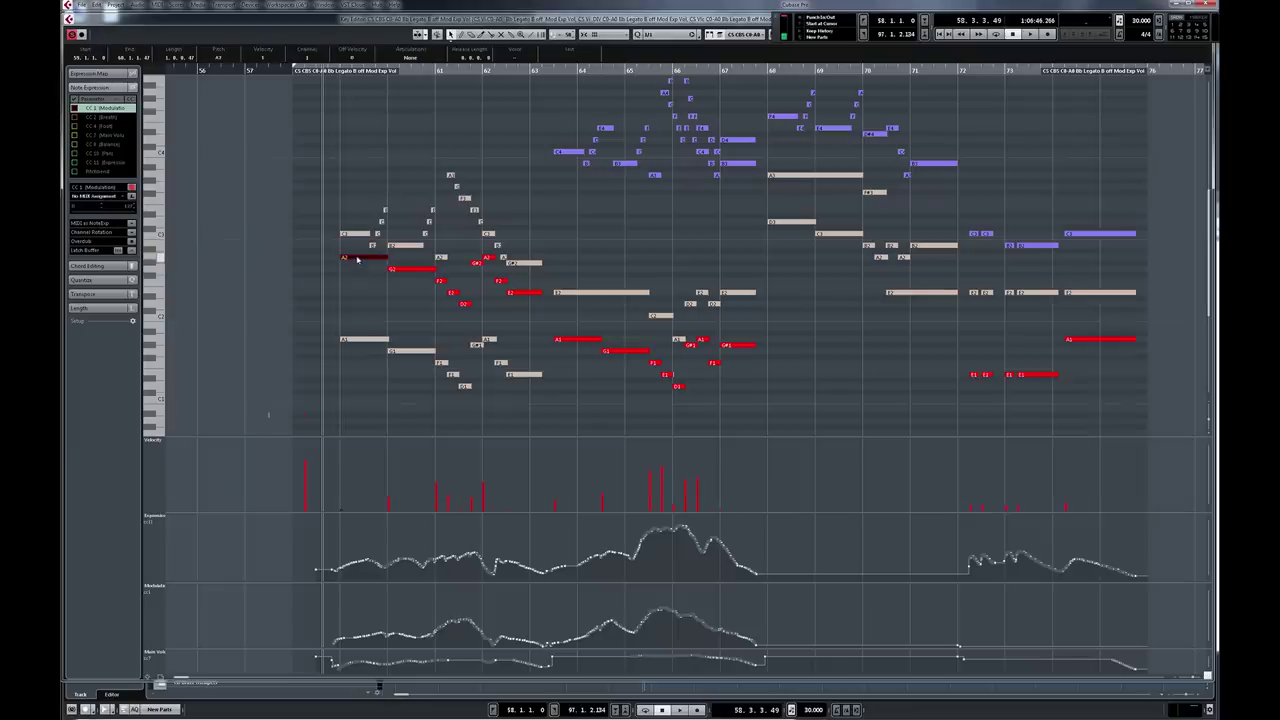
Select notes of the divisi cello, bass and cello parts between bars 59 and 65 to compare each part's controller curves.
left_click(358, 340)
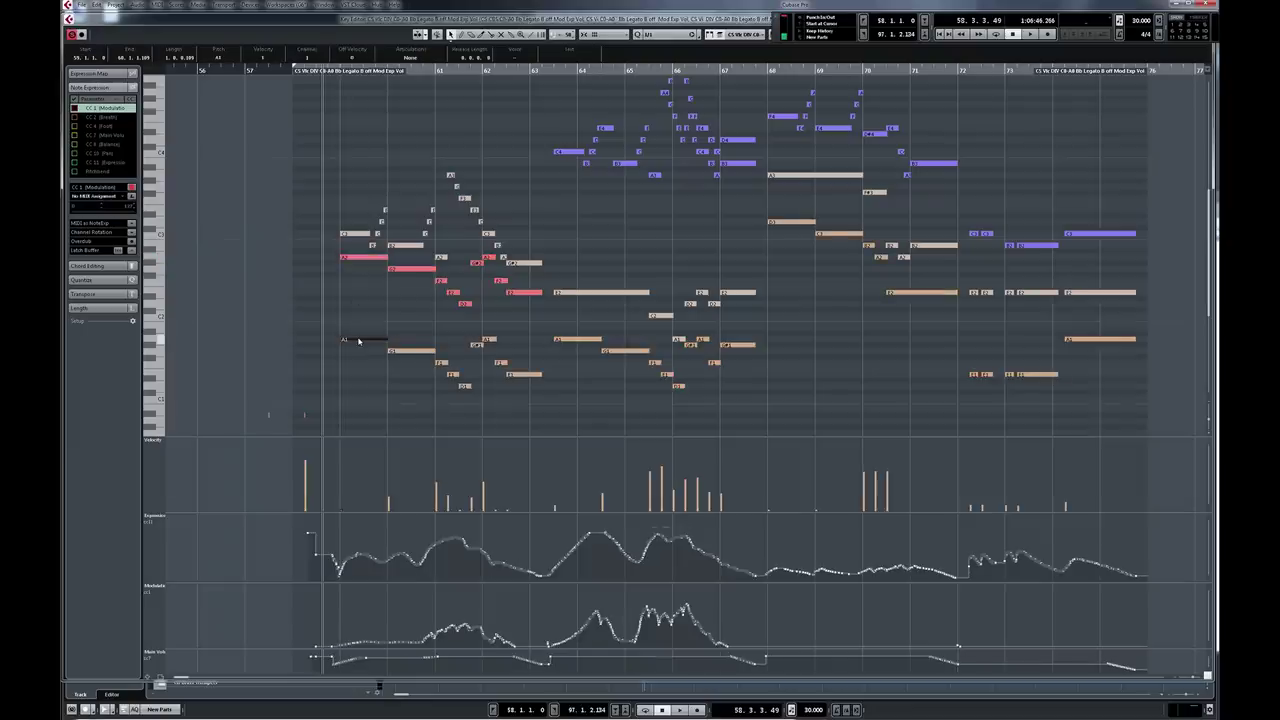
left_click(362, 259)
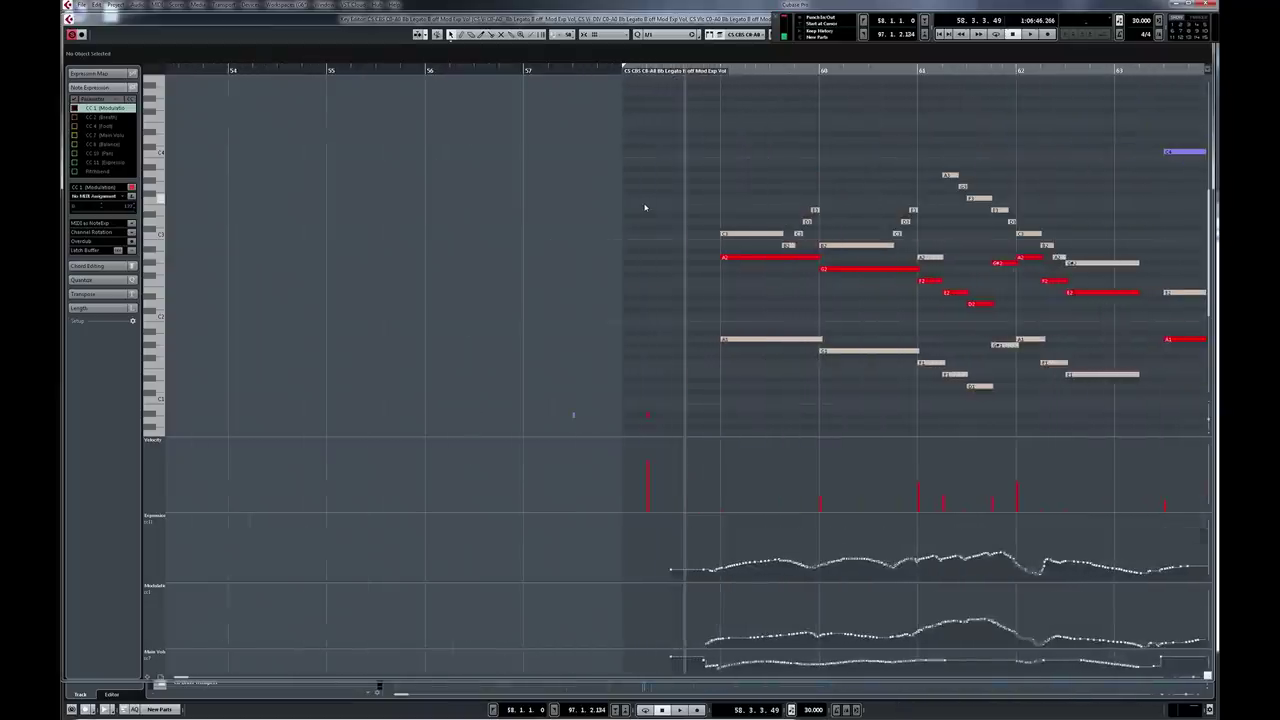
scroll(644, 208, "right", 5)
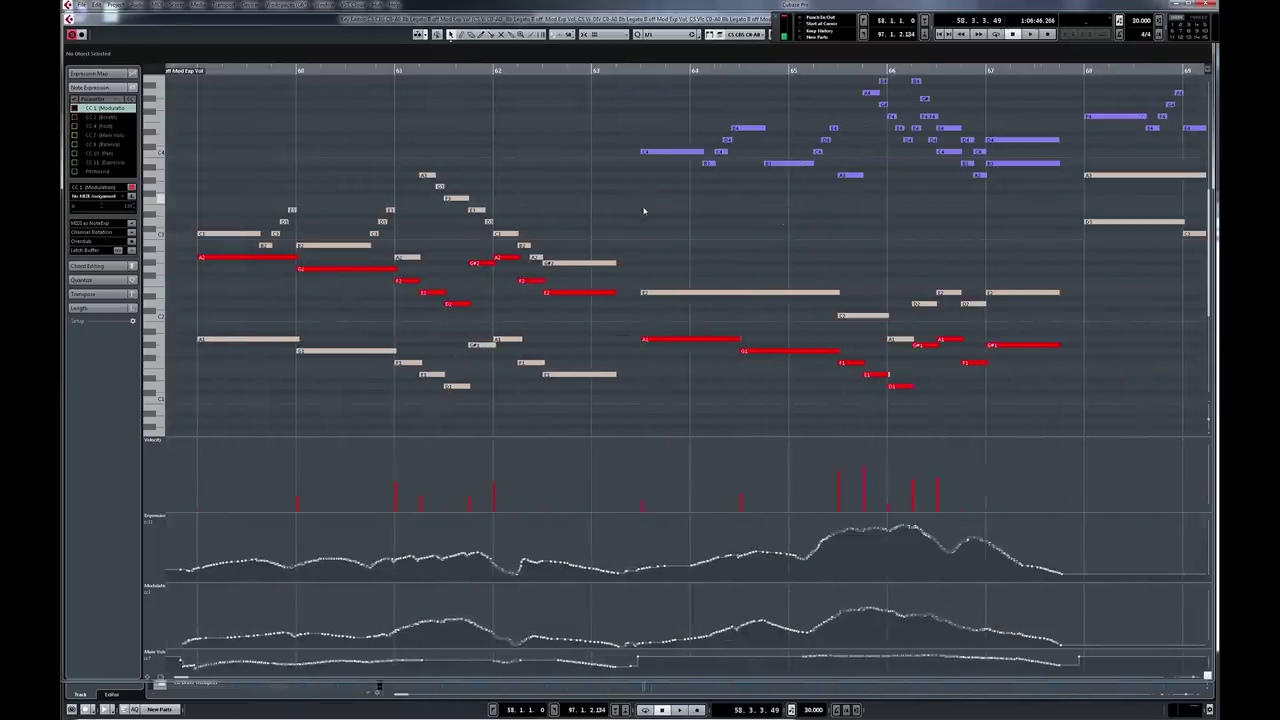
left_click(735, 294)
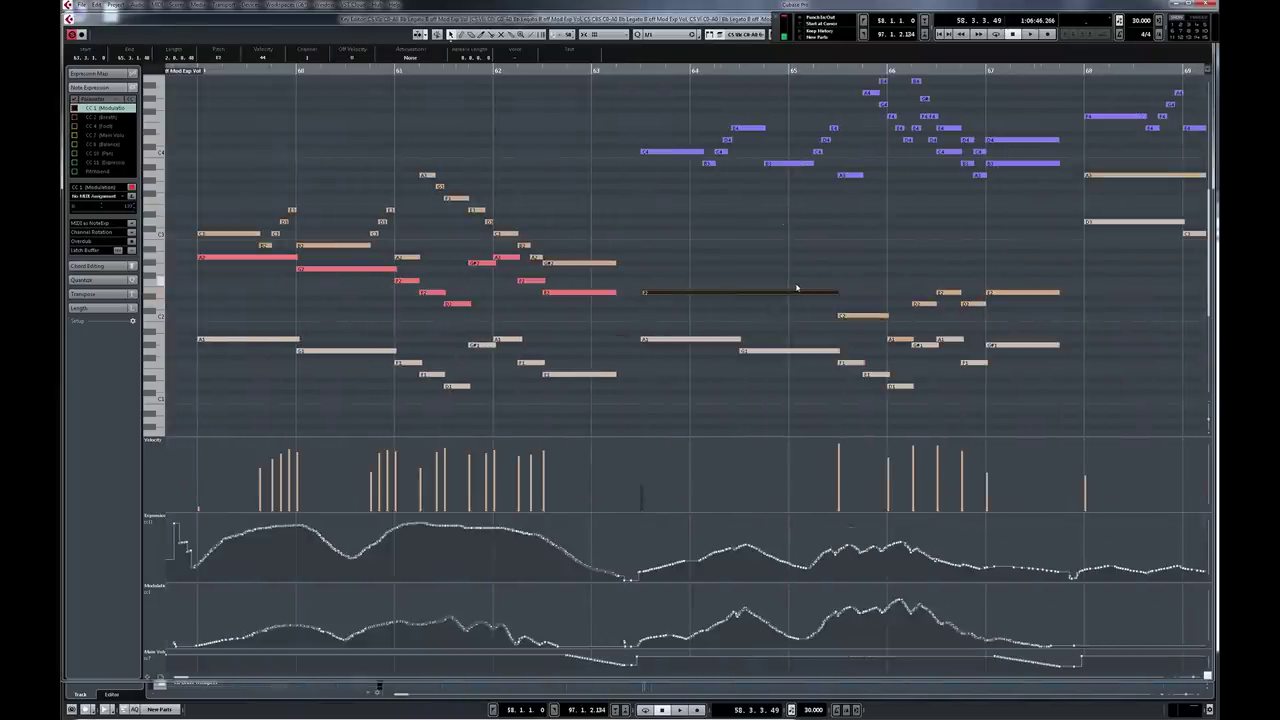
left_click(754, 352)
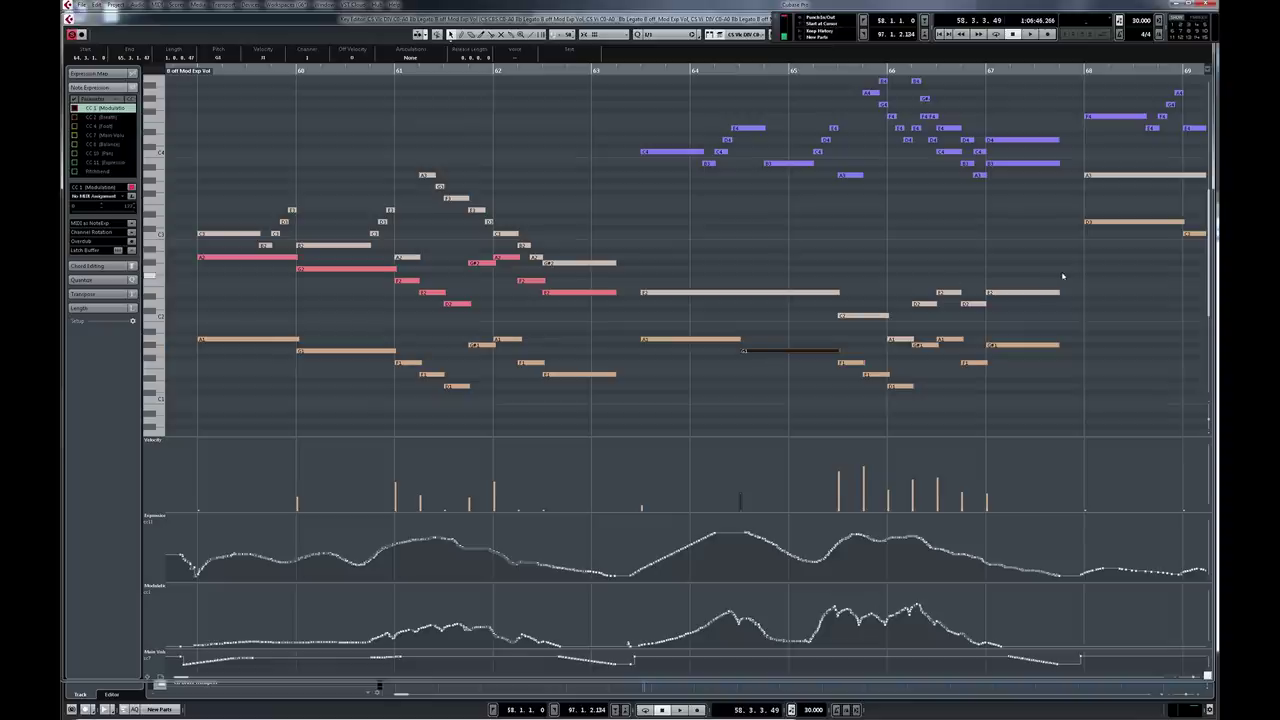
Place the playhead just before bar 68 and close the note editor.
scroll(1063, 276, "right", 4)
left_click(871, 70)
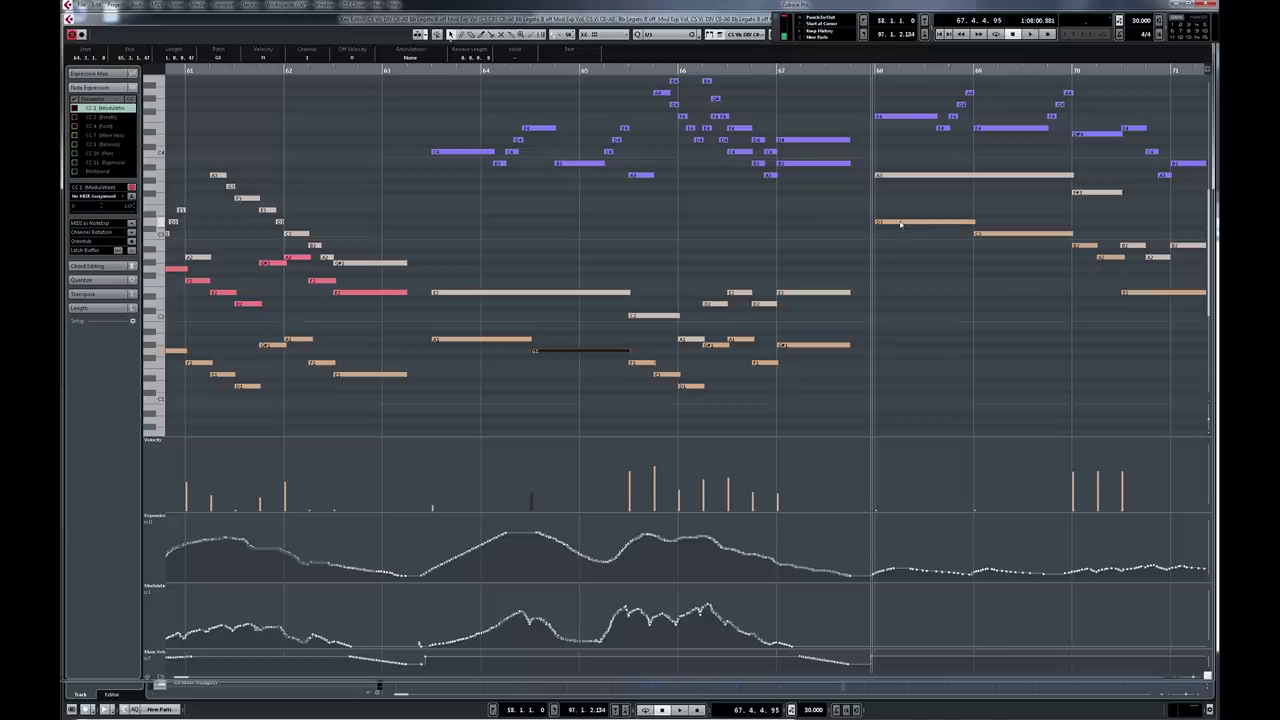
key("Escape")
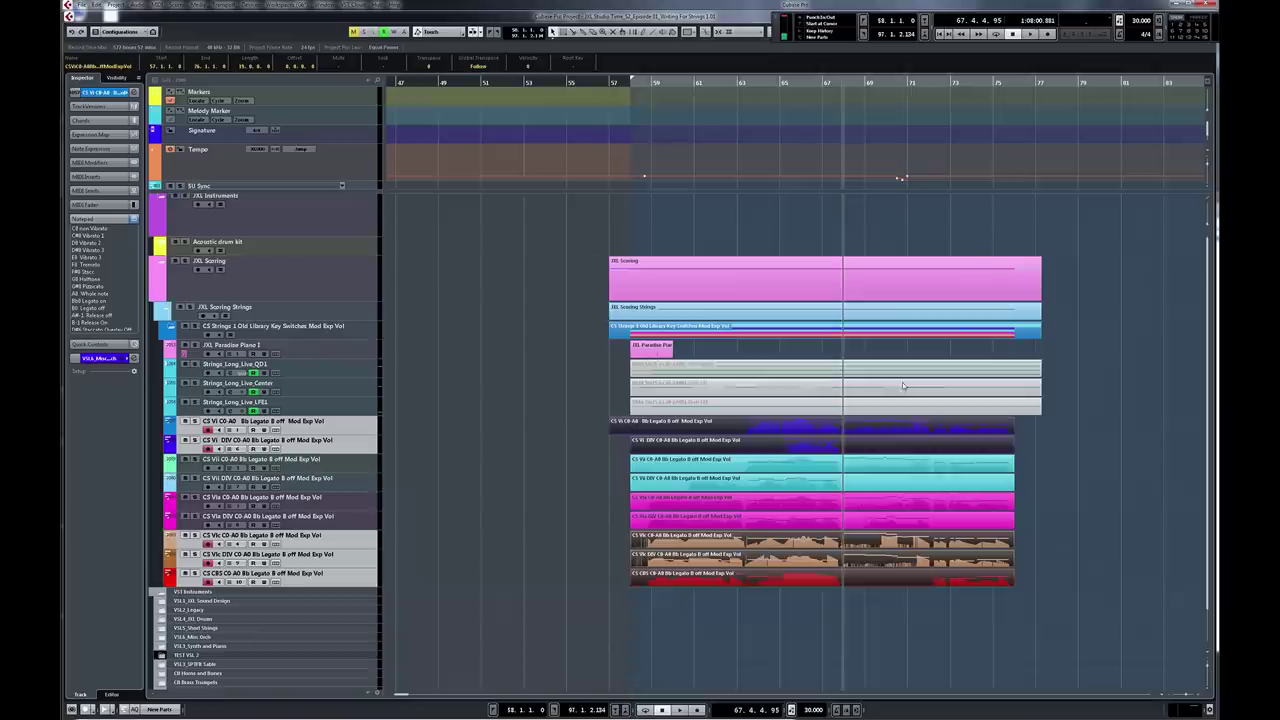
Open all first violin, second violin, cello and bass parts together in the note editor, leaving out the violas.
left_click(615, 464)
left_click_drag(613, 461, 695, 489)
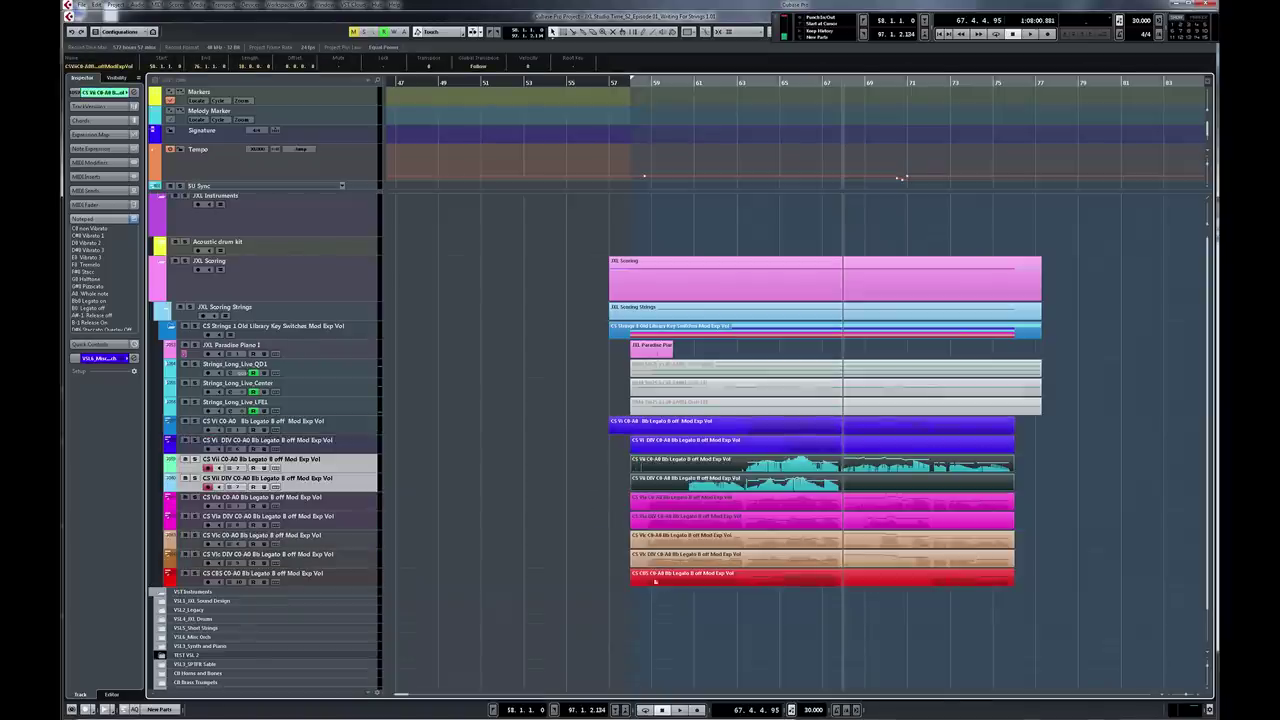
left_click_drag(601, 540, 736, 636)
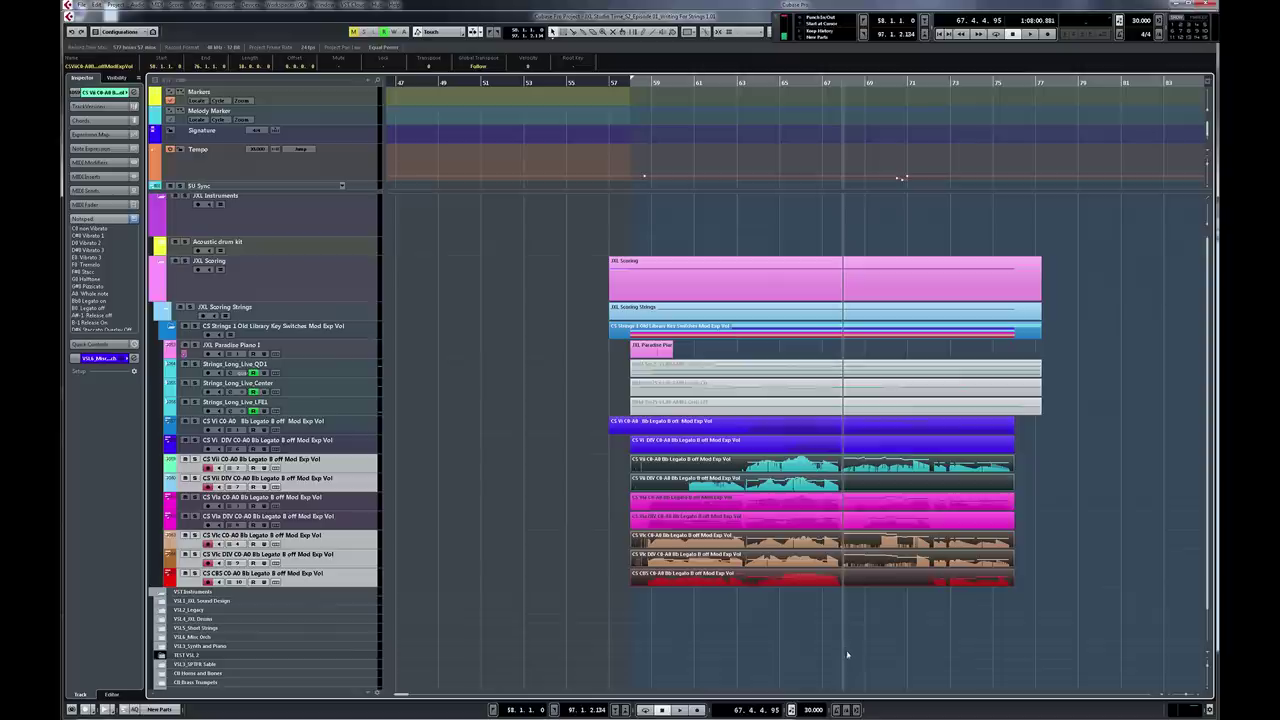
left_click_drag(676, 447, 693, 451)
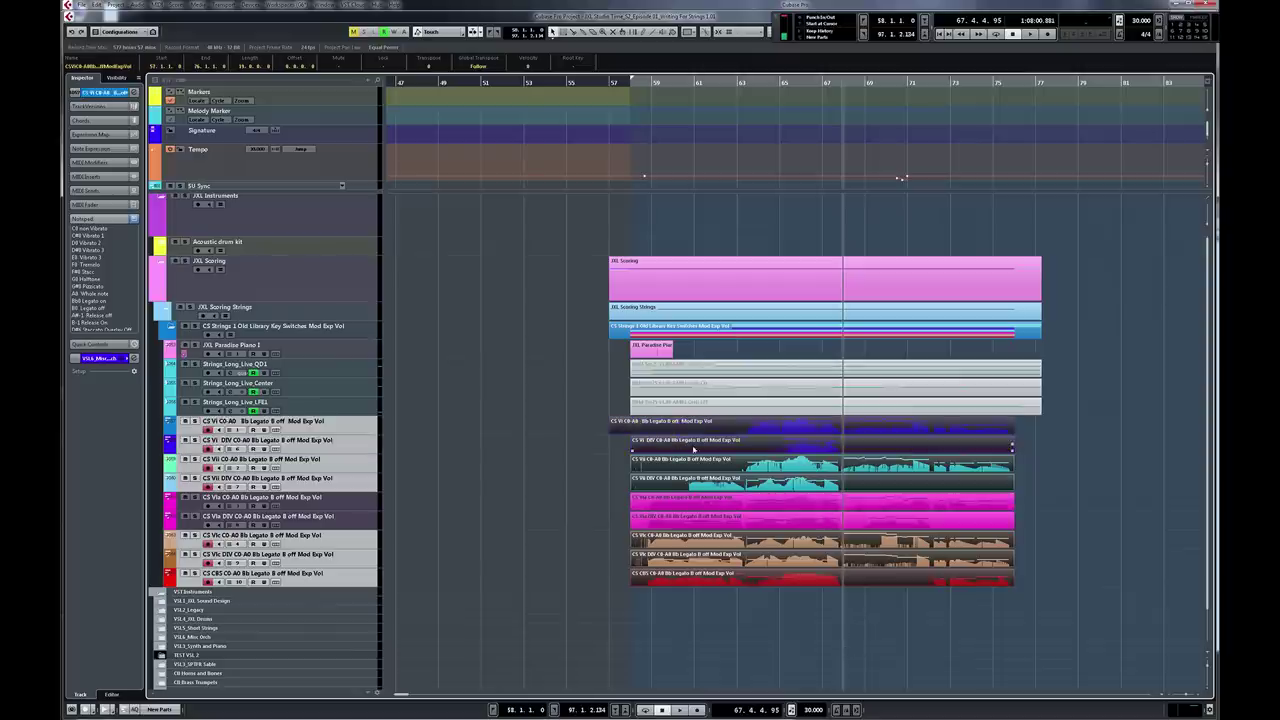
double_click(693, 452)
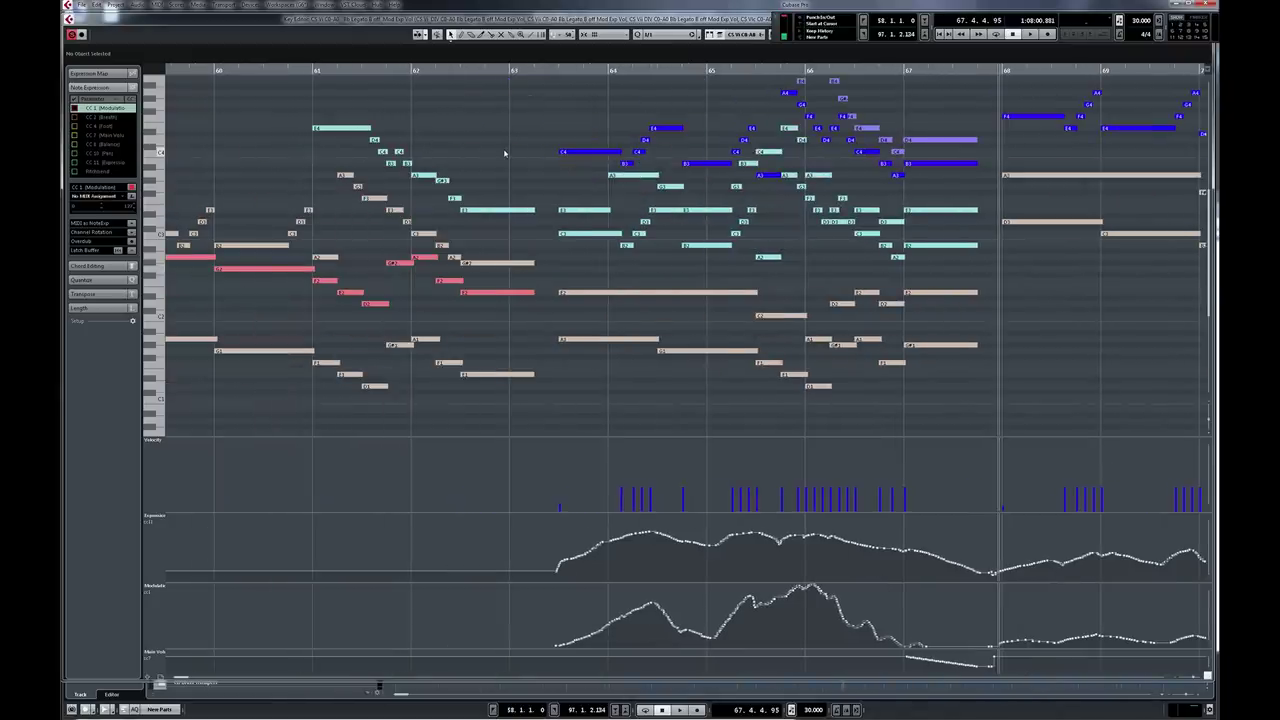
scroll(505, 153, "right", 3)
scroll(517, 157, "left", 4)
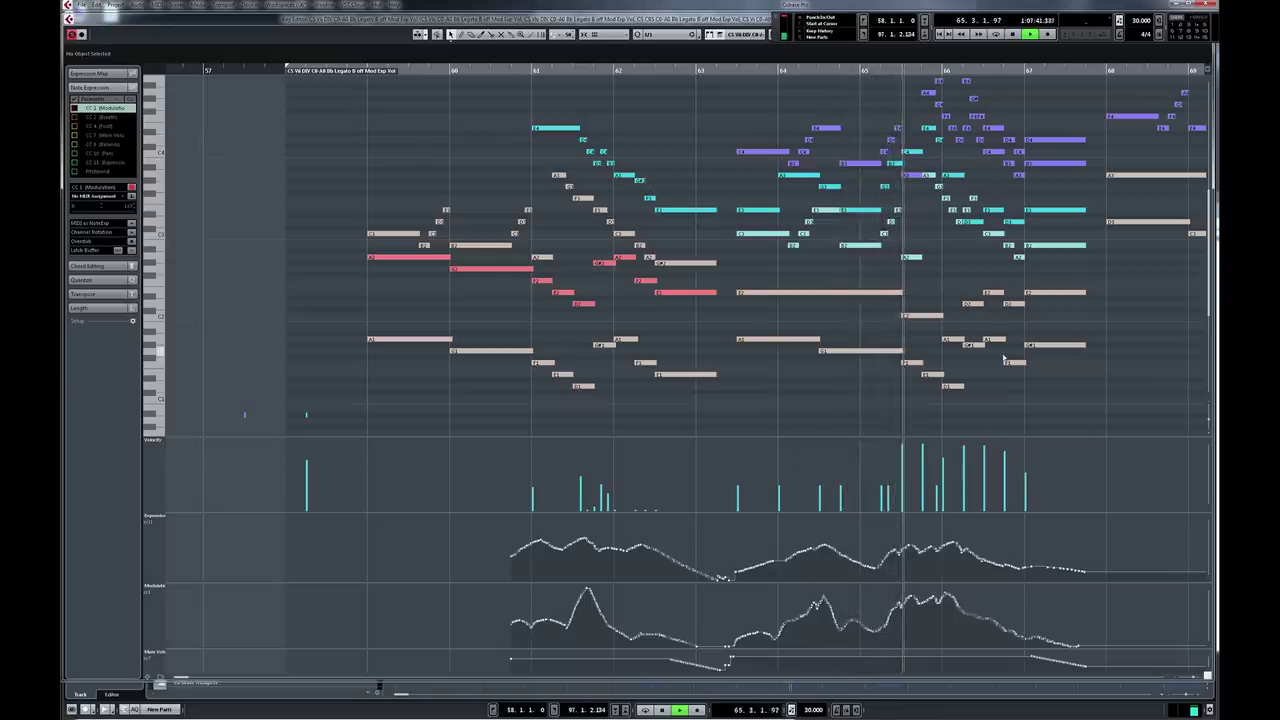
Audition the violin, cello and bass lines from bar 65 through bar 67 in the note editor.
scroll(1000, 355, "up", 3)
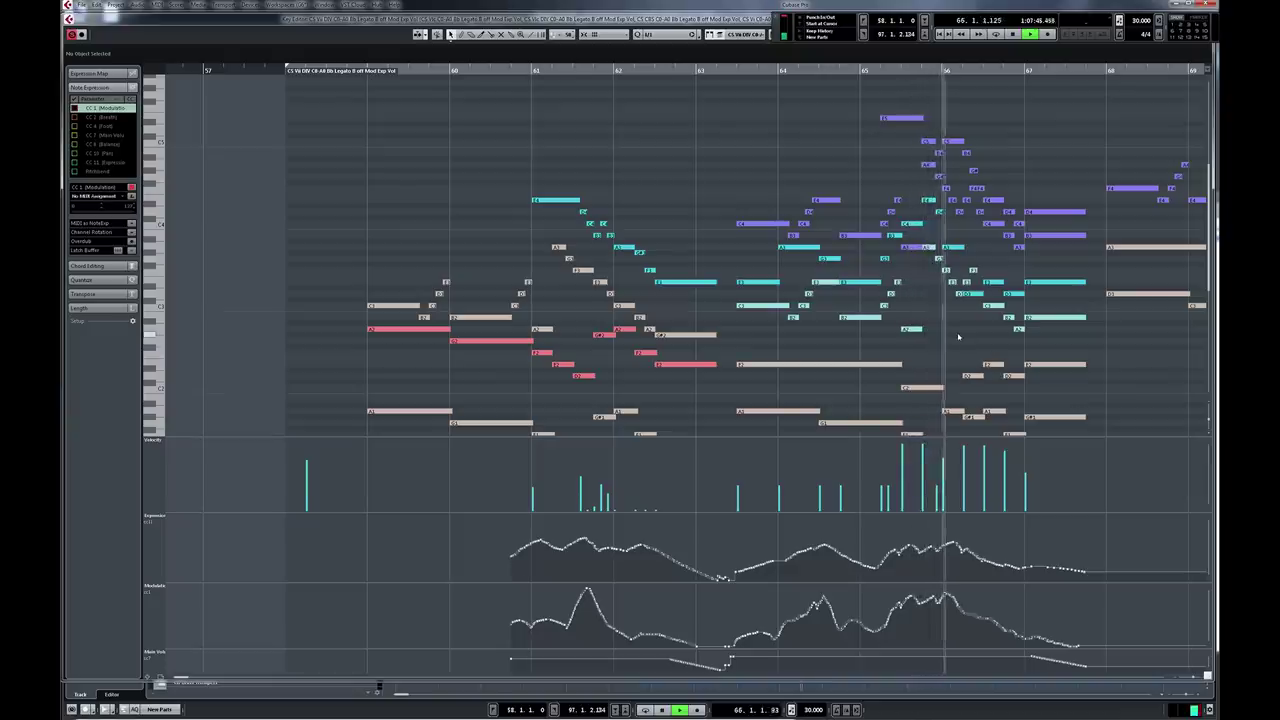
scroll(958, 337, "up", 3)
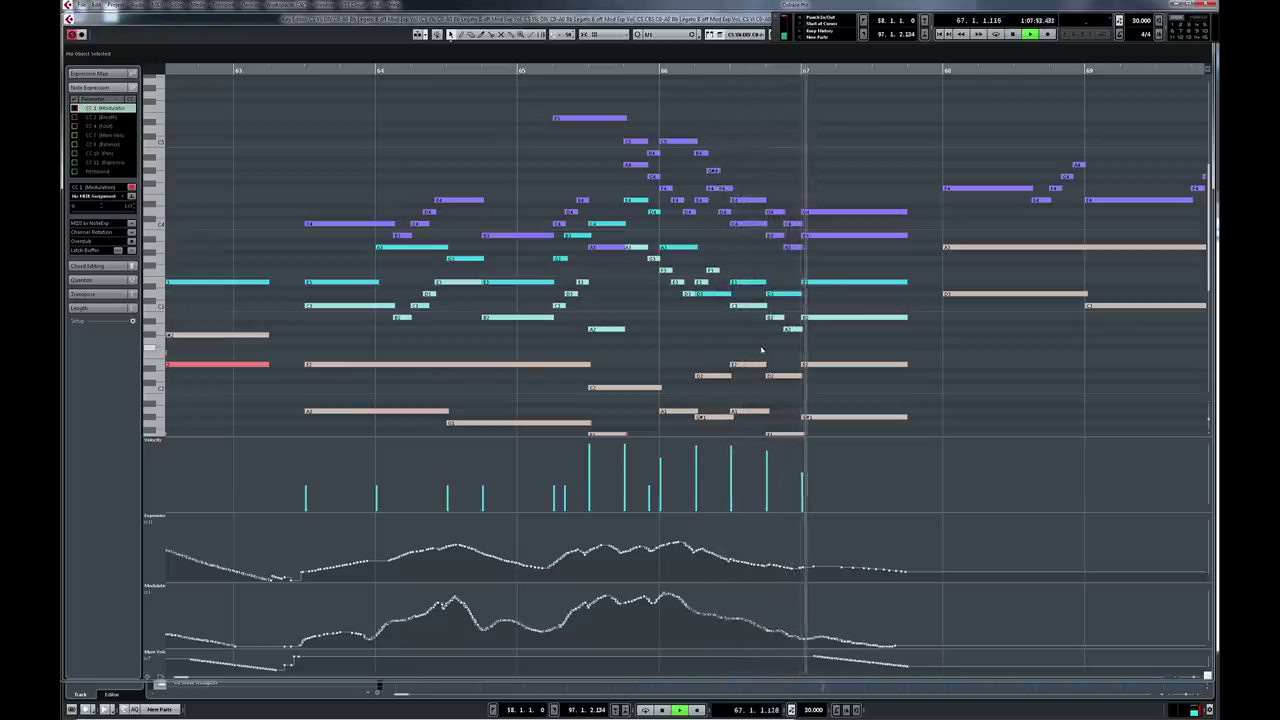
key("g")
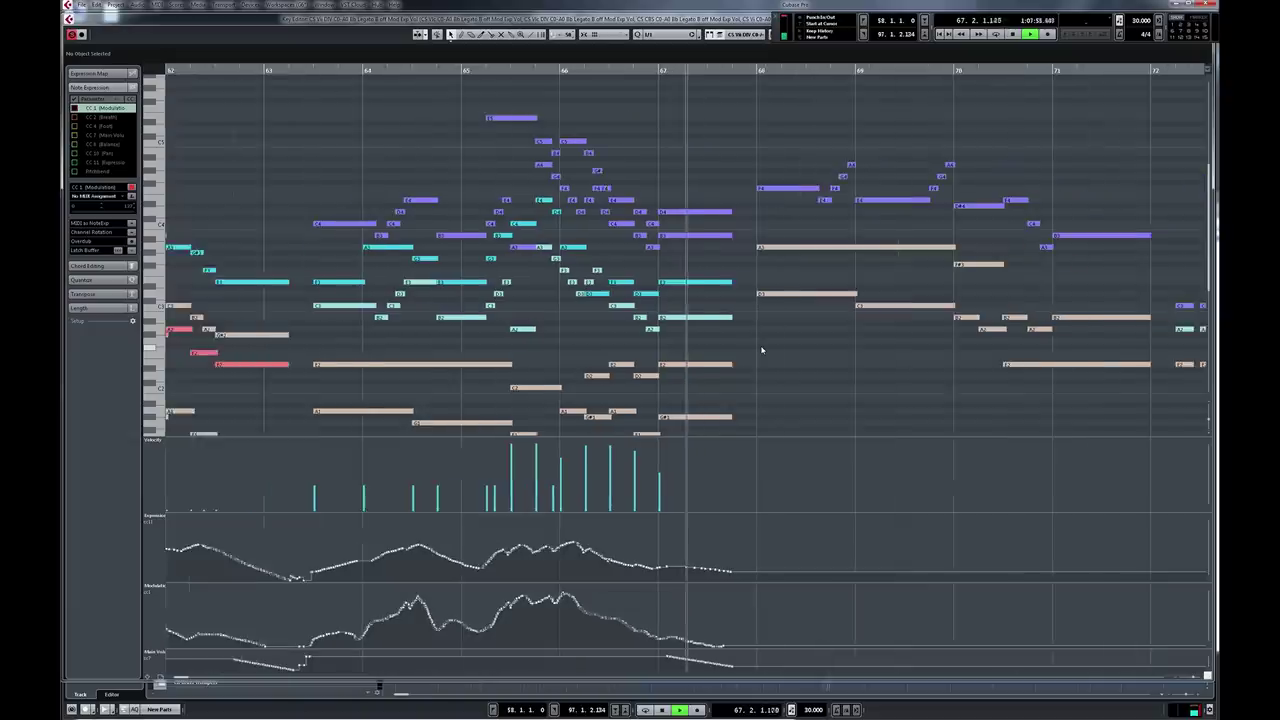
key("g")
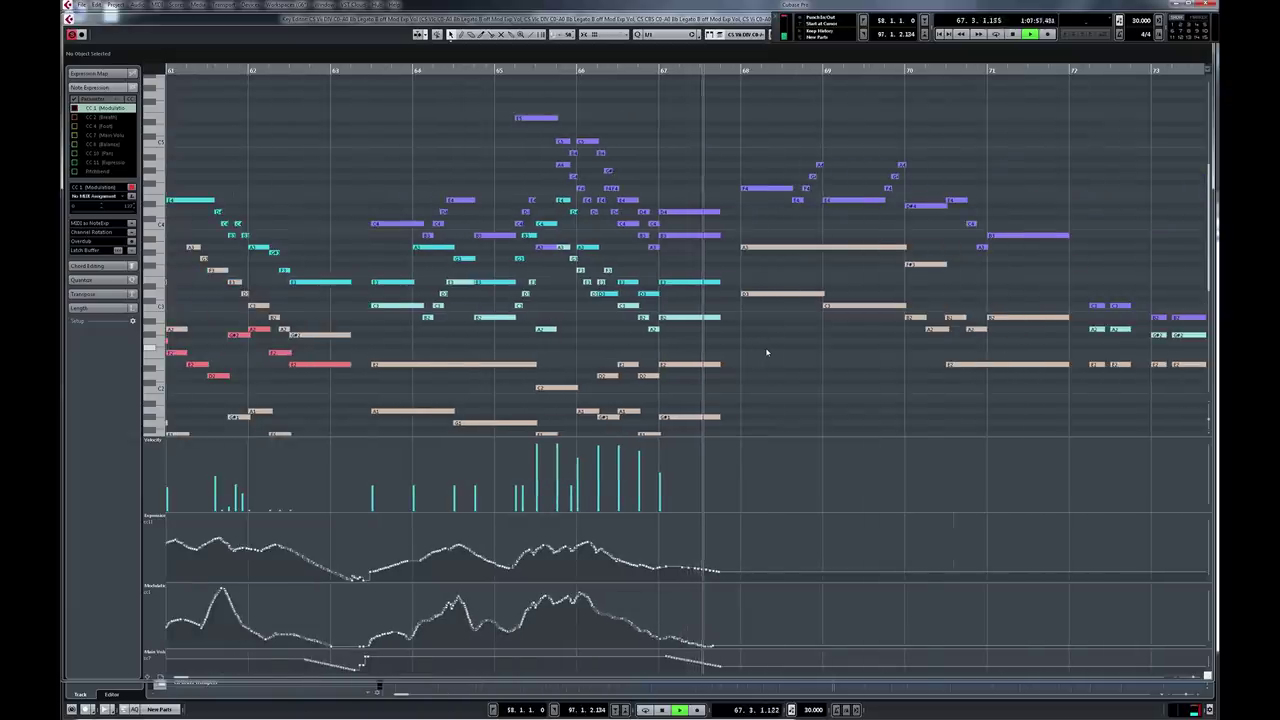
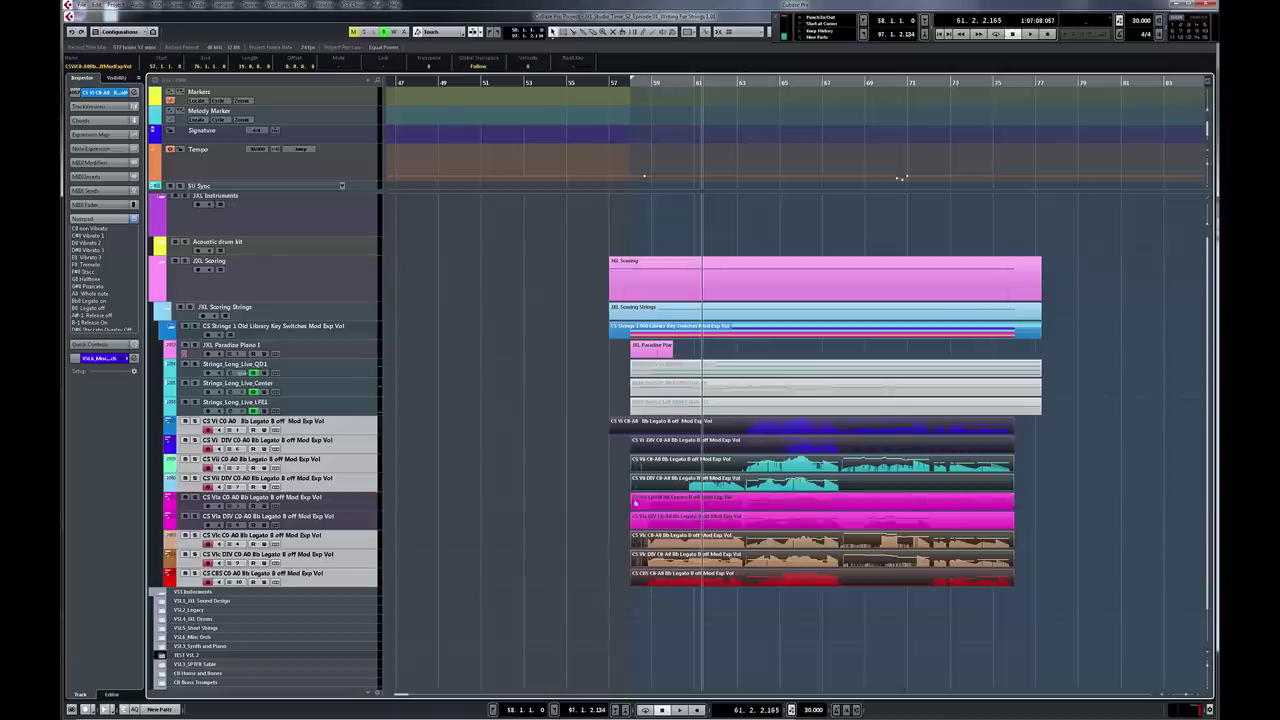
Open all the string parts, violas included, together in the note editor and hide all its controller lanes.
left_click(617, 503)
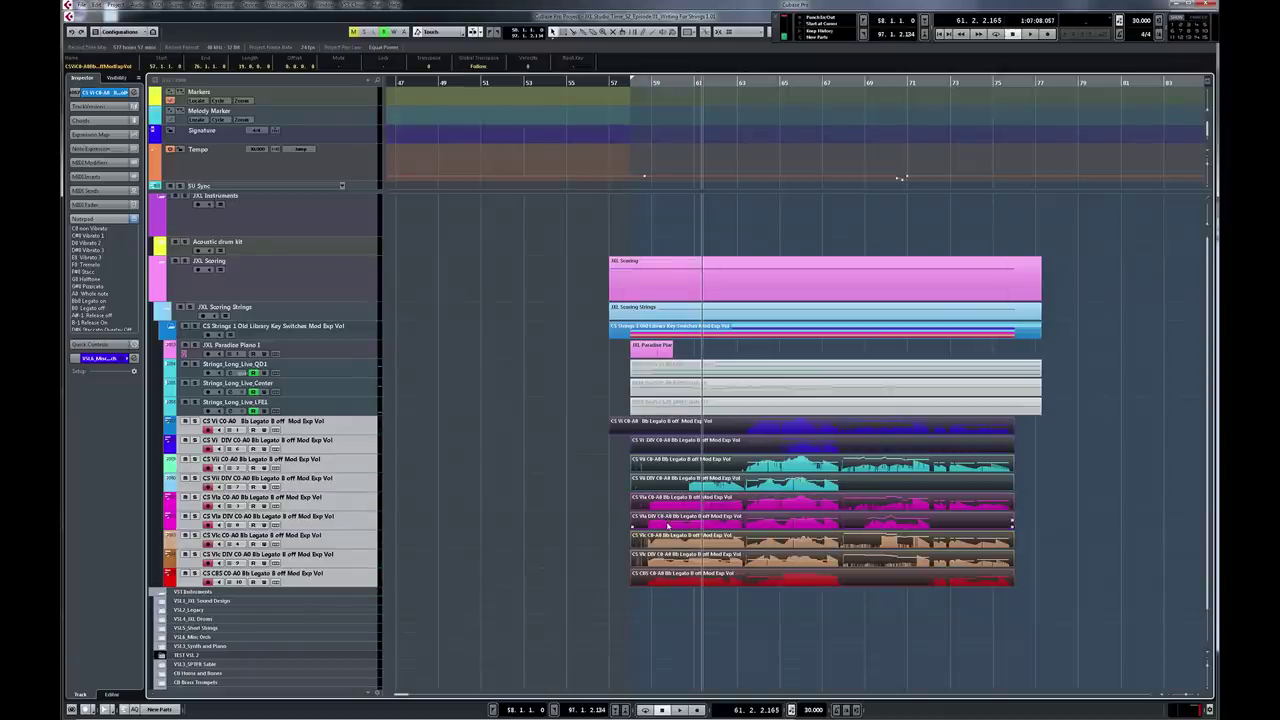
double_click(668, 525)
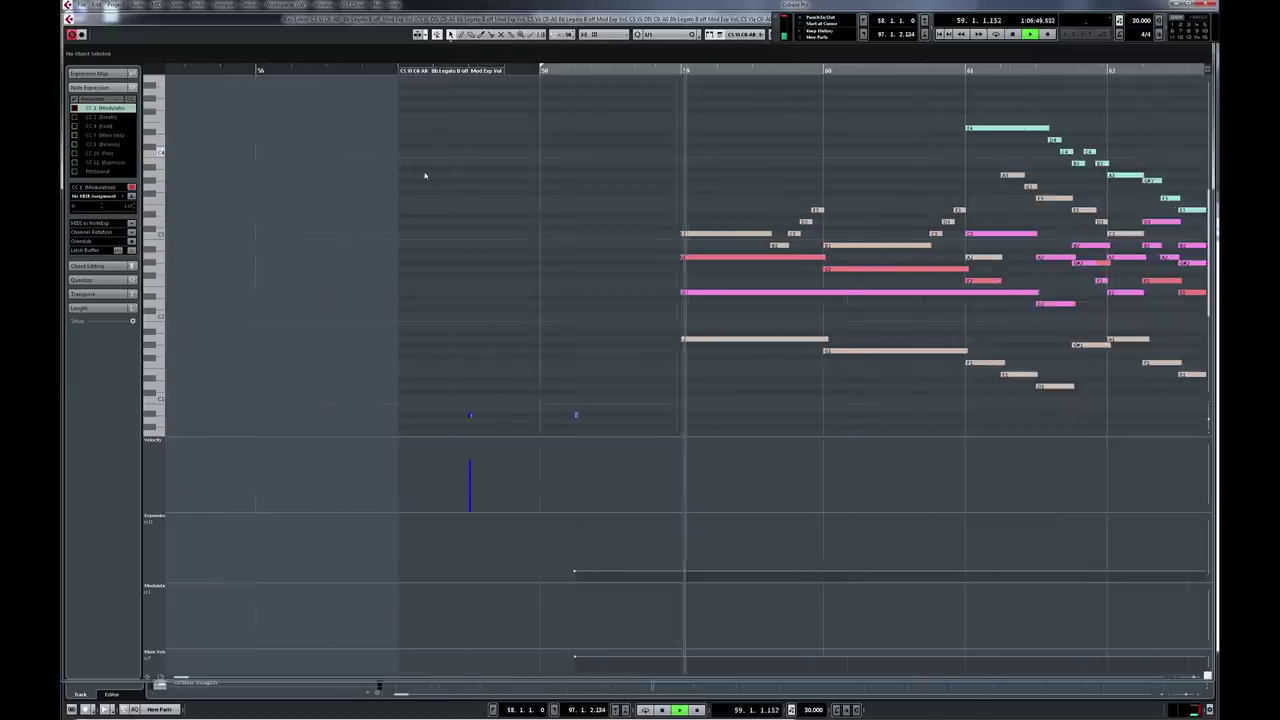
key("h")
scroll(480, 205, "right", 5)
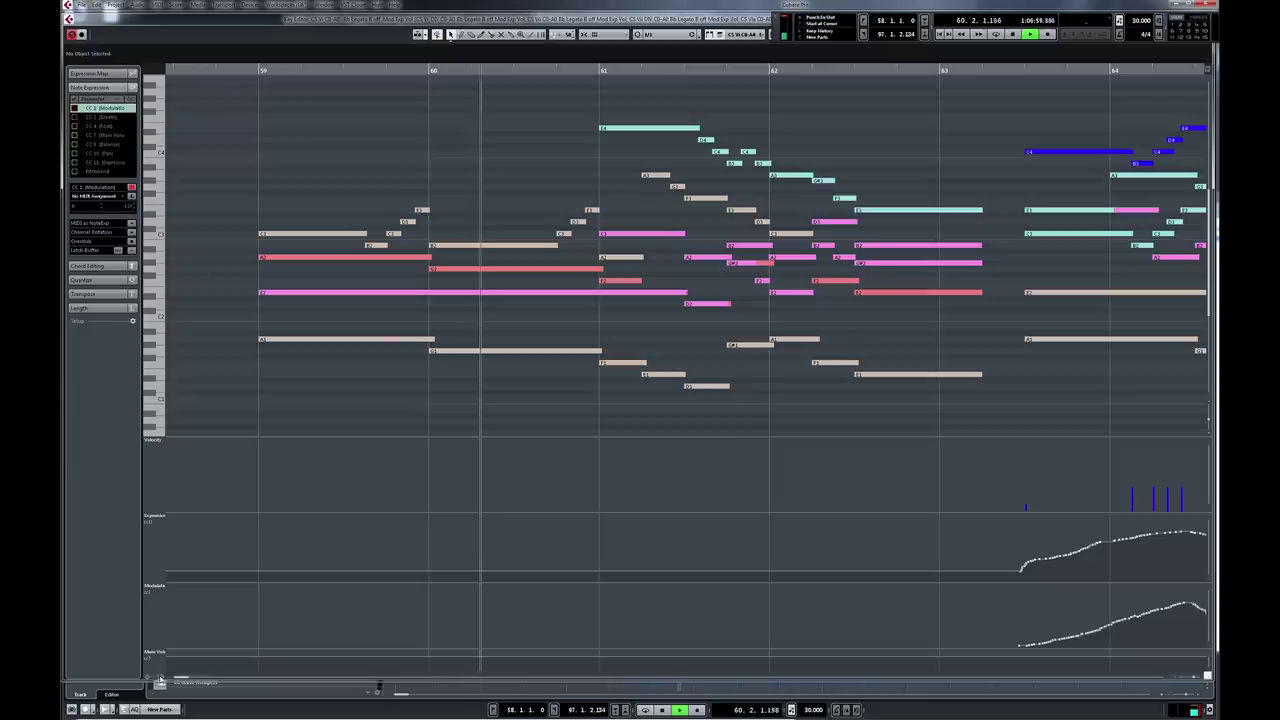
left_click(160, 680)
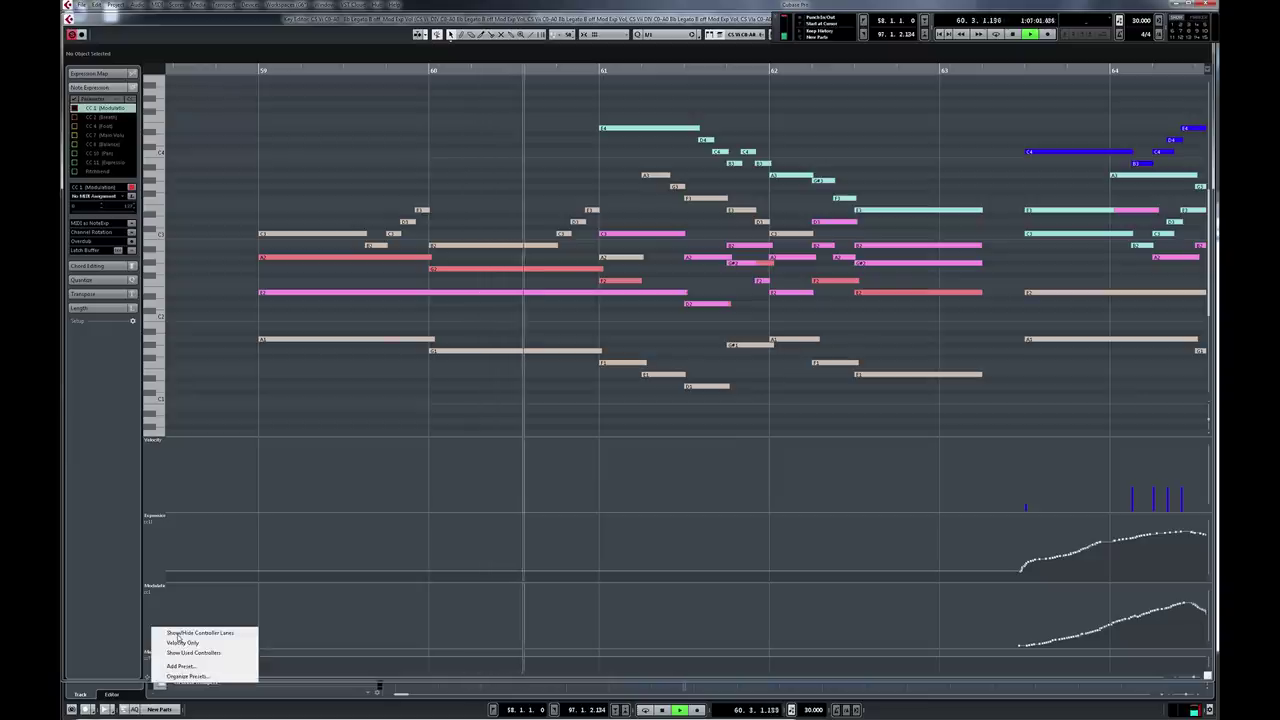
left_click(177, 634)
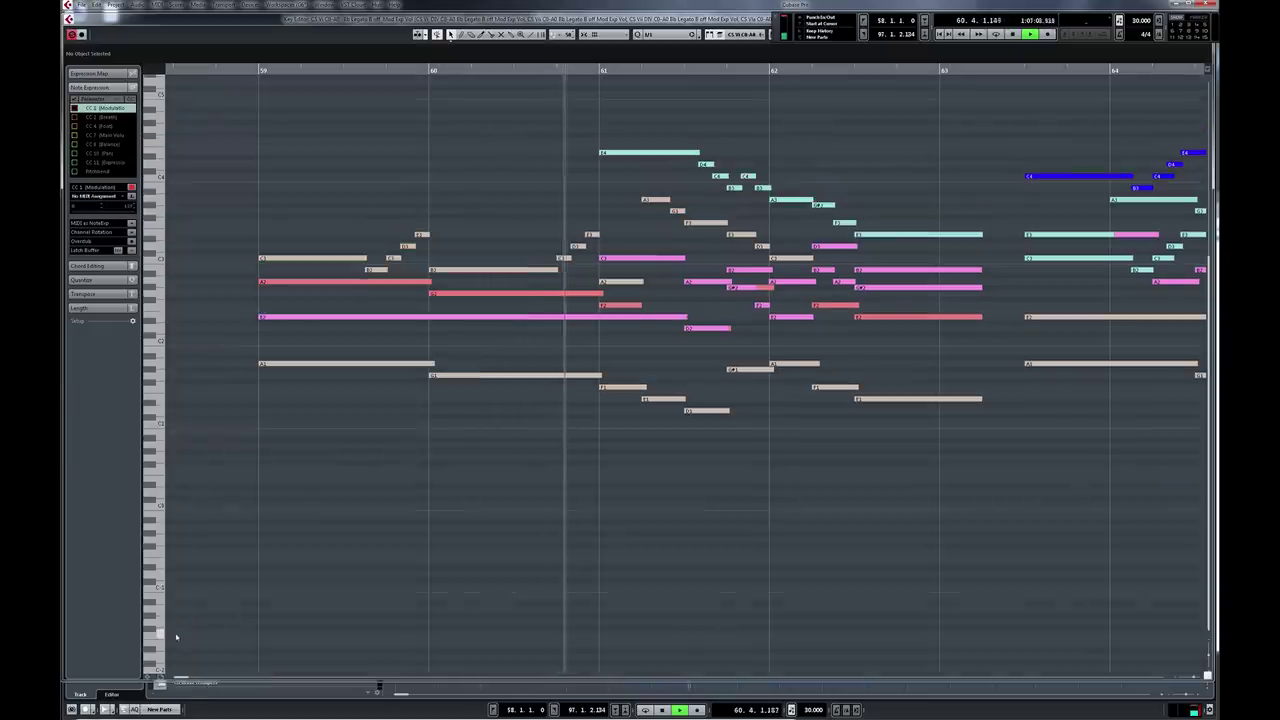
Audition the full string voicing from bar 61 onward and examine the phrase starting at bar 68.
scroll(474, 505, "up", 3)
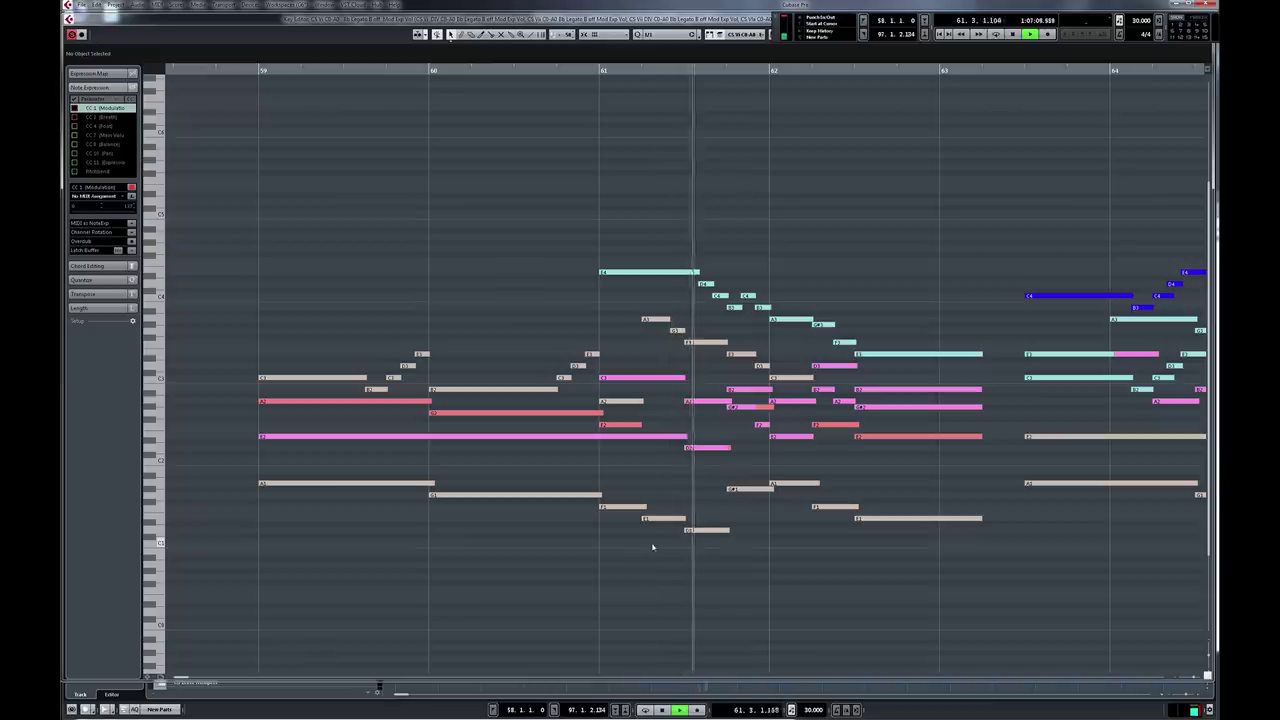
key("g")
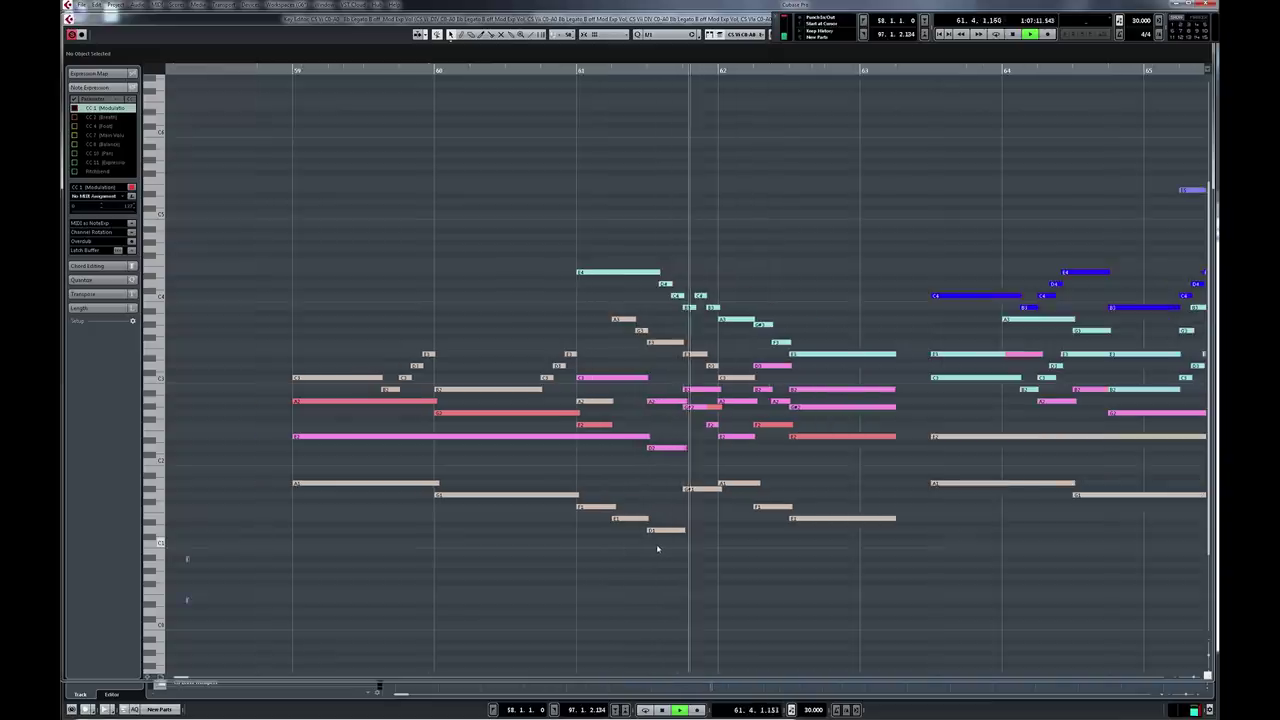
key("g")
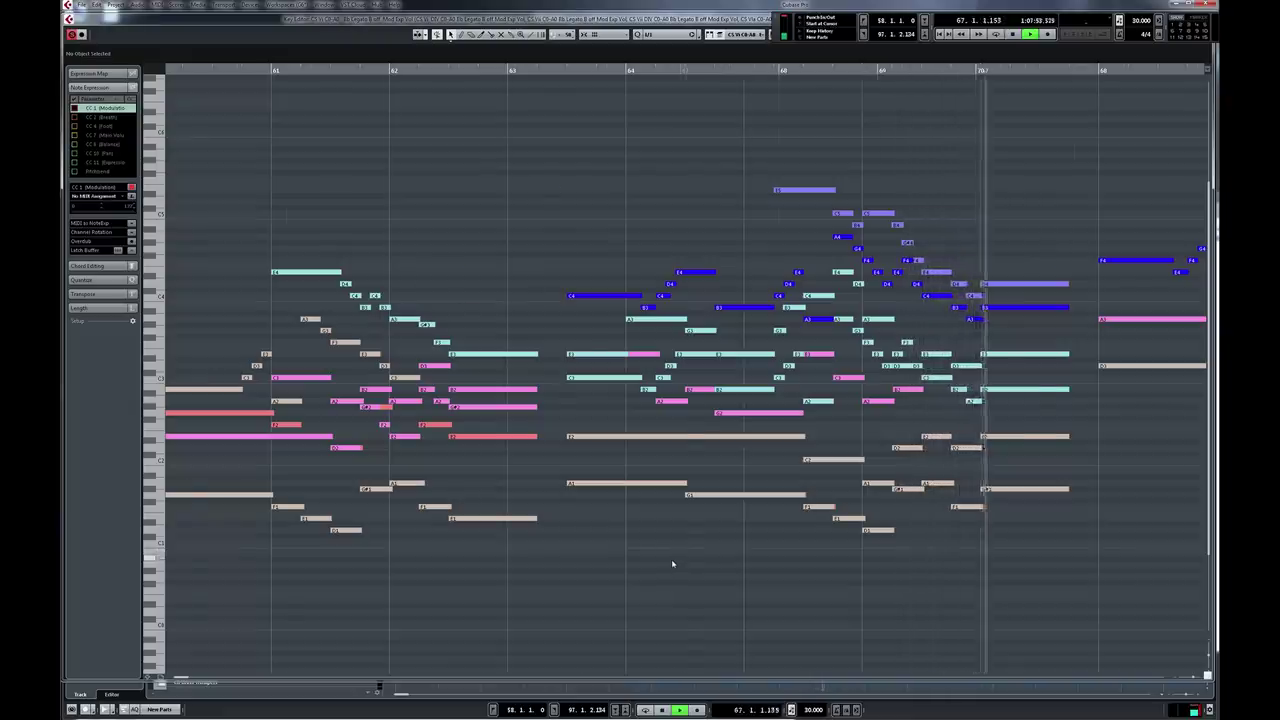
key("g")
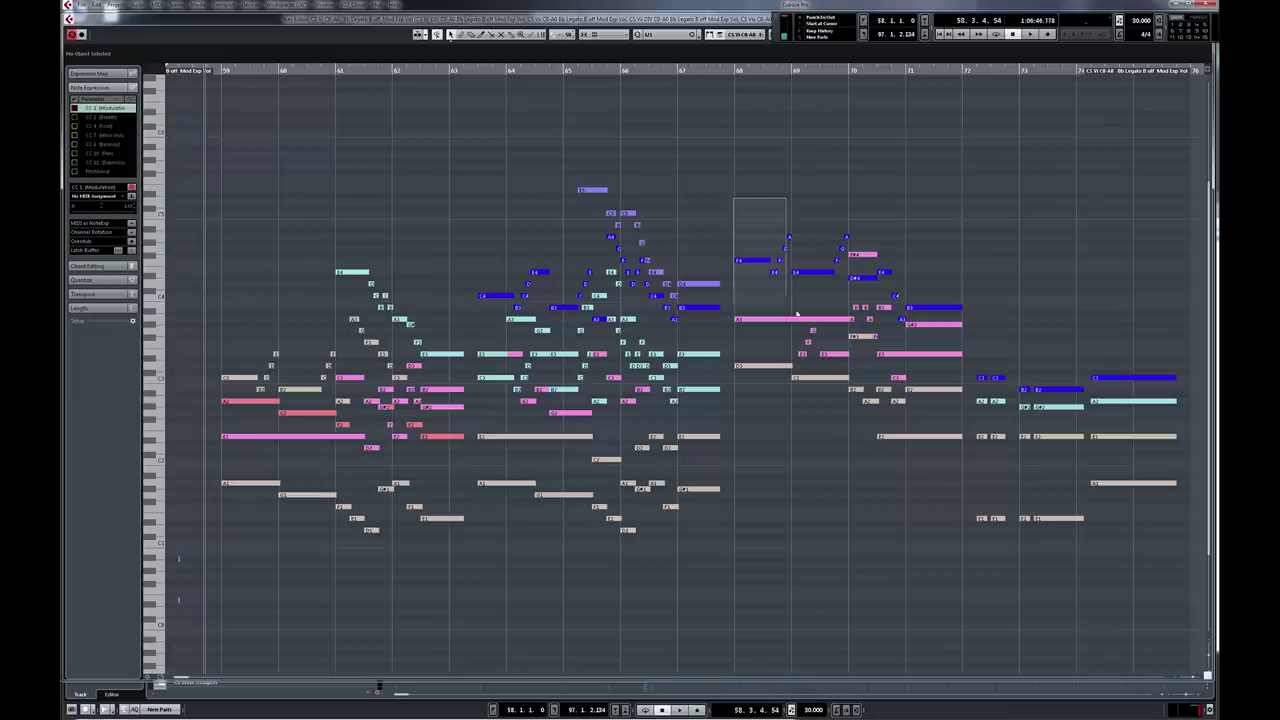
left_click_drag(954, 425, 954, 425)
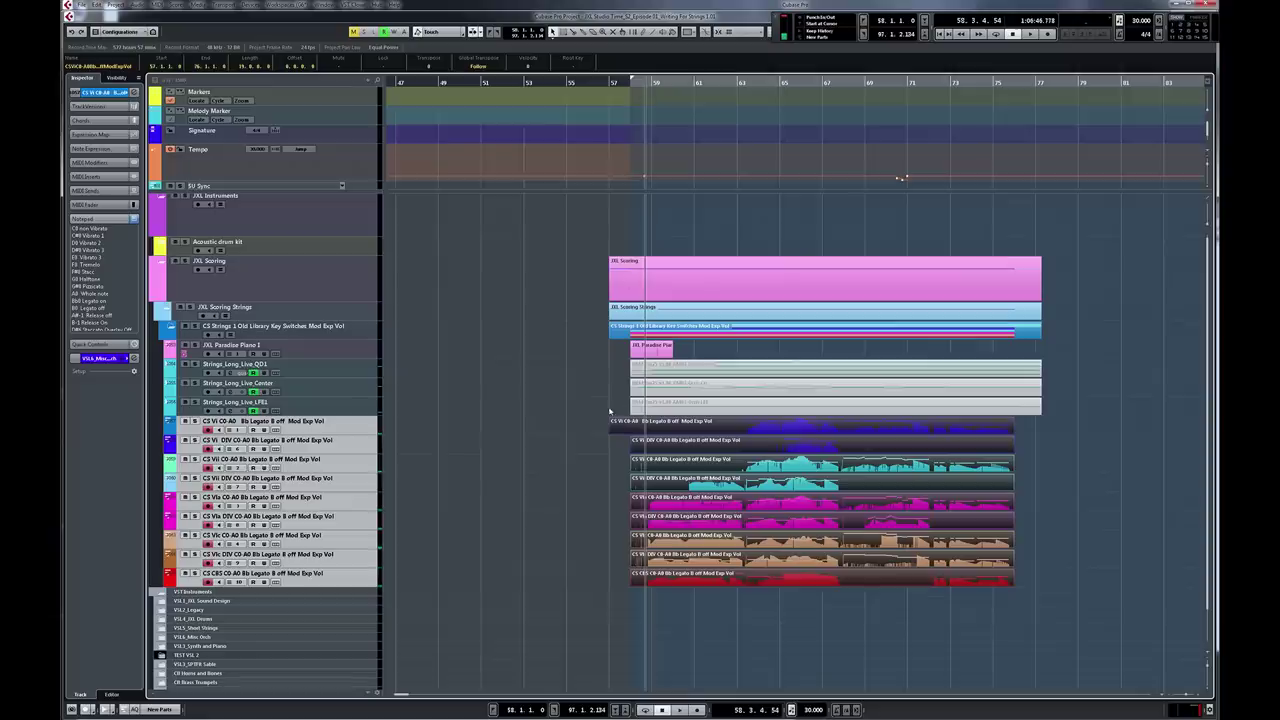
Select the three live string recordings on the quad, center and LFE tracks in the project window.
left_click(611, 474)
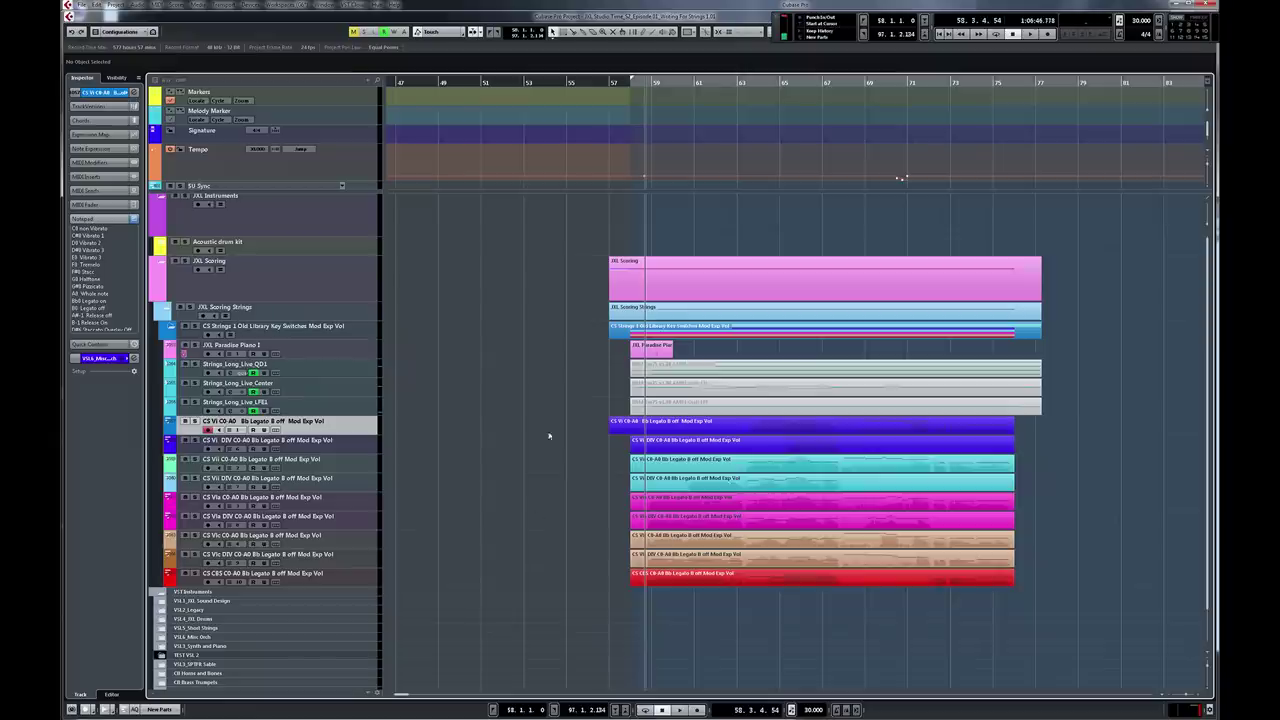
left_click_drag(748, 412, 735, 412)
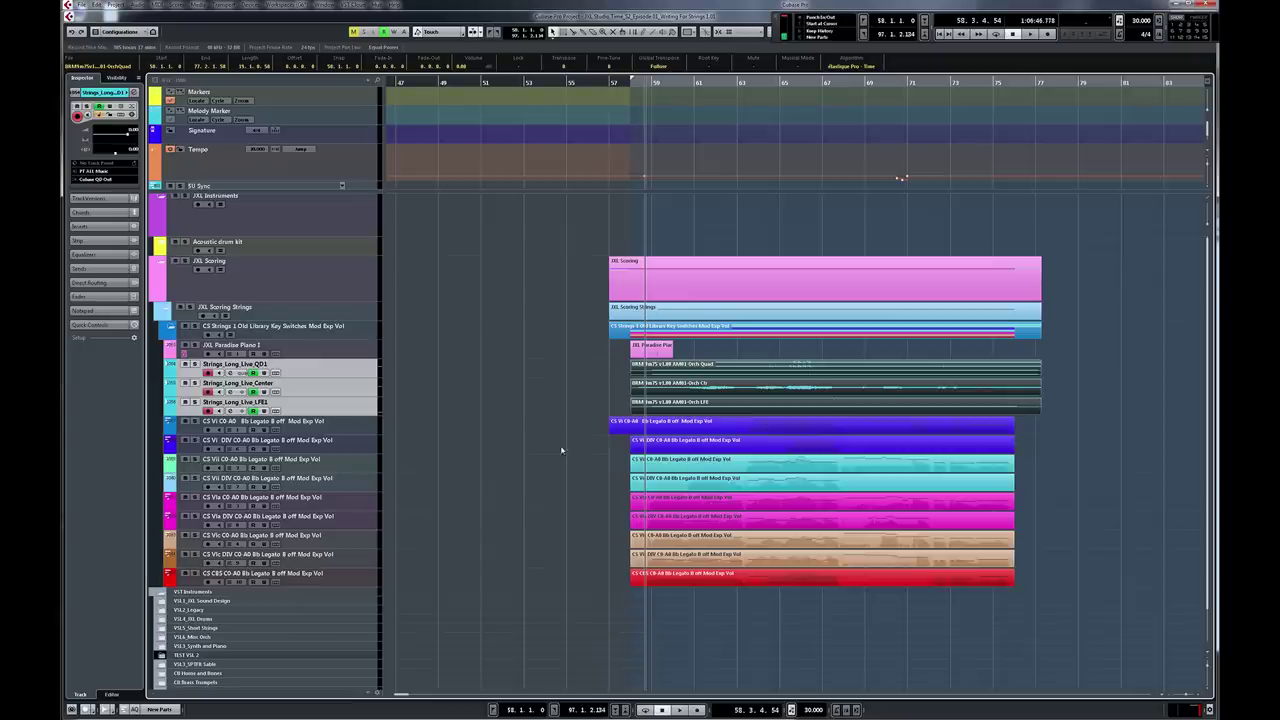
Open all the string MIDI parts together in the note editor again and switch off the editor's solo mode.
left_click_drag(533, 430, 1006, 608)
key("Return")
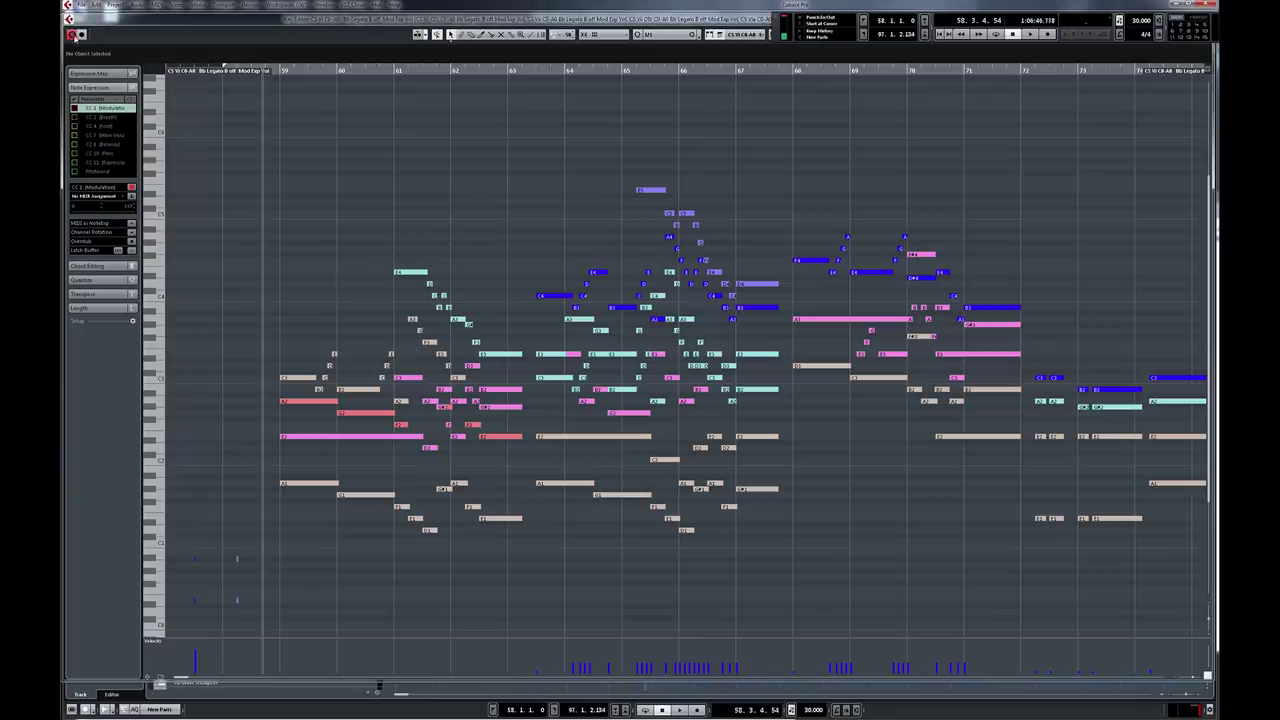
key("Escape")
key("Return")
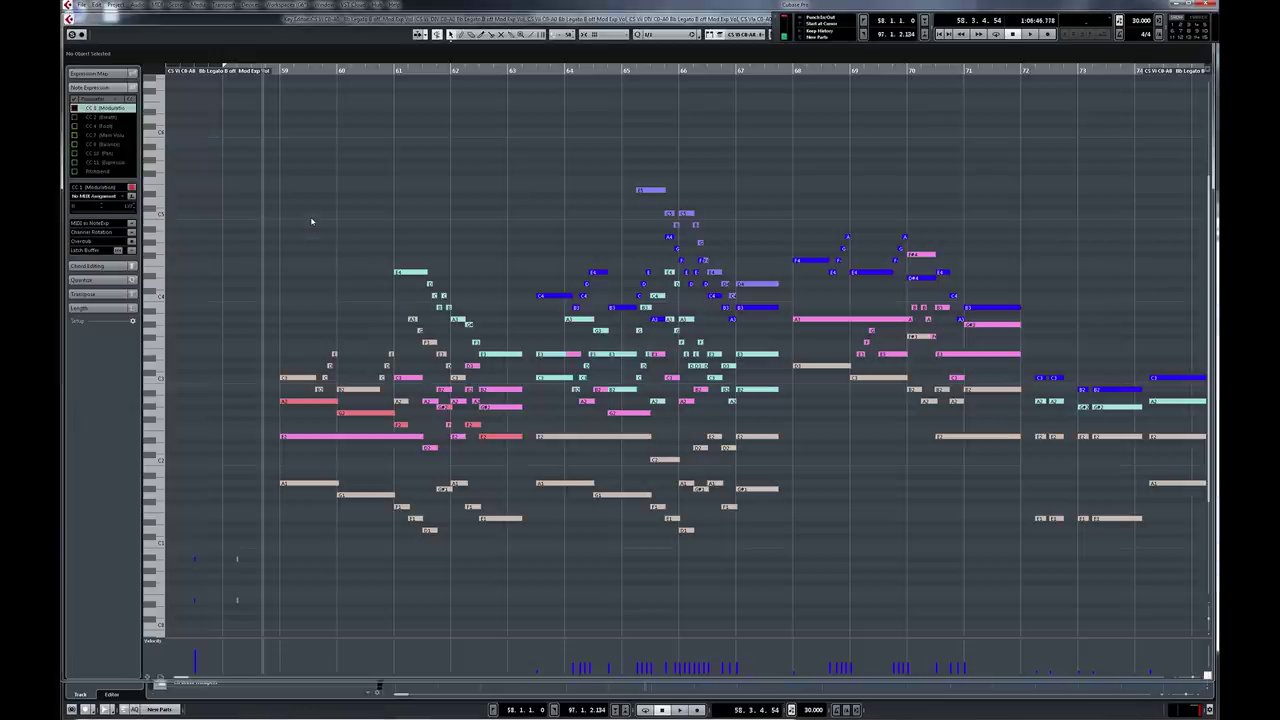